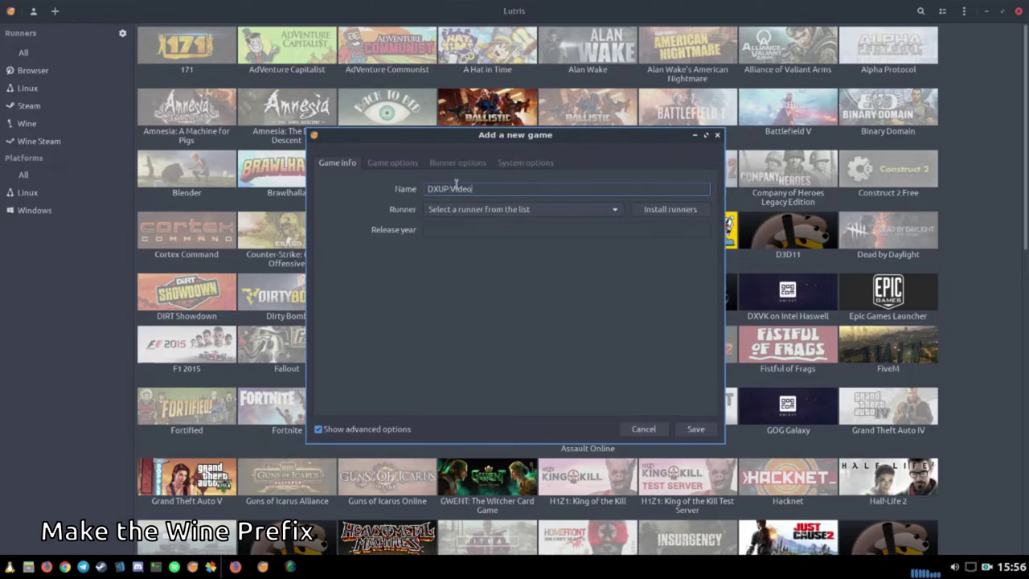
- Set the DXUP Video game's runner to Wine (Runs Windows games) and its release year to 2019
click(524, 211)
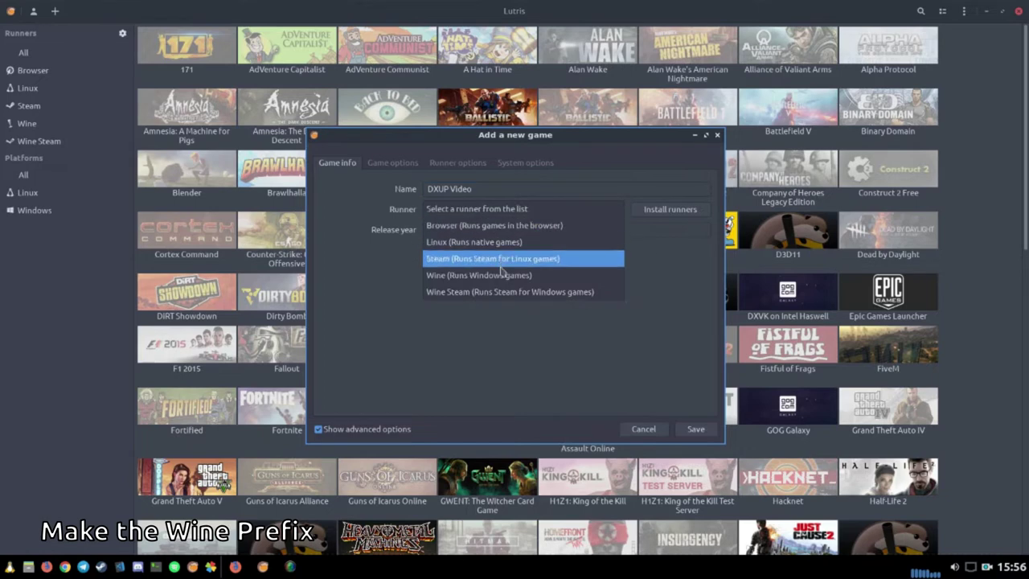
key(Return)
click(537, 230)
text(2019)
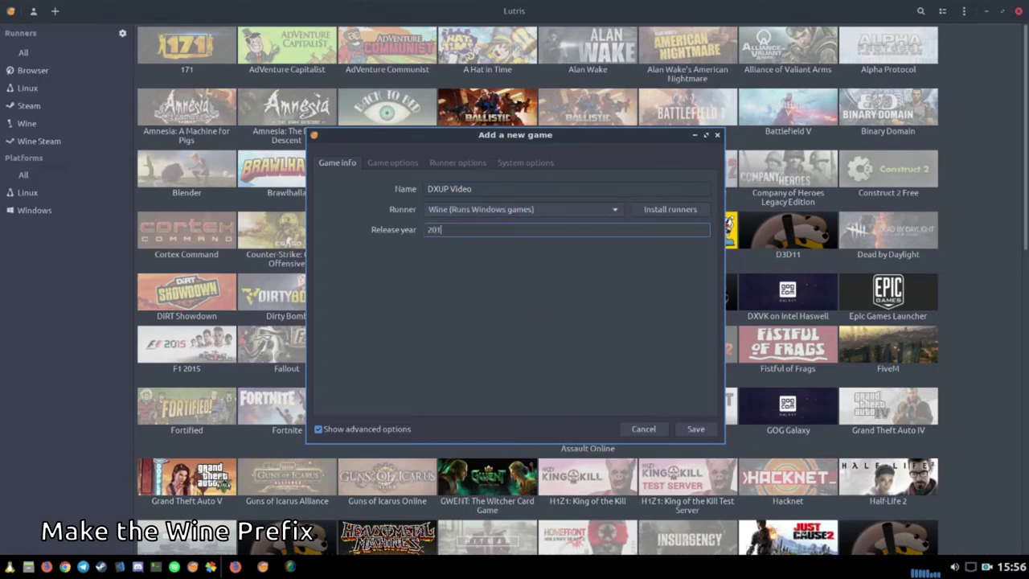
- Create a dxup-test folder inside Games and set it as the game's Wine prefix
click(393, 163)
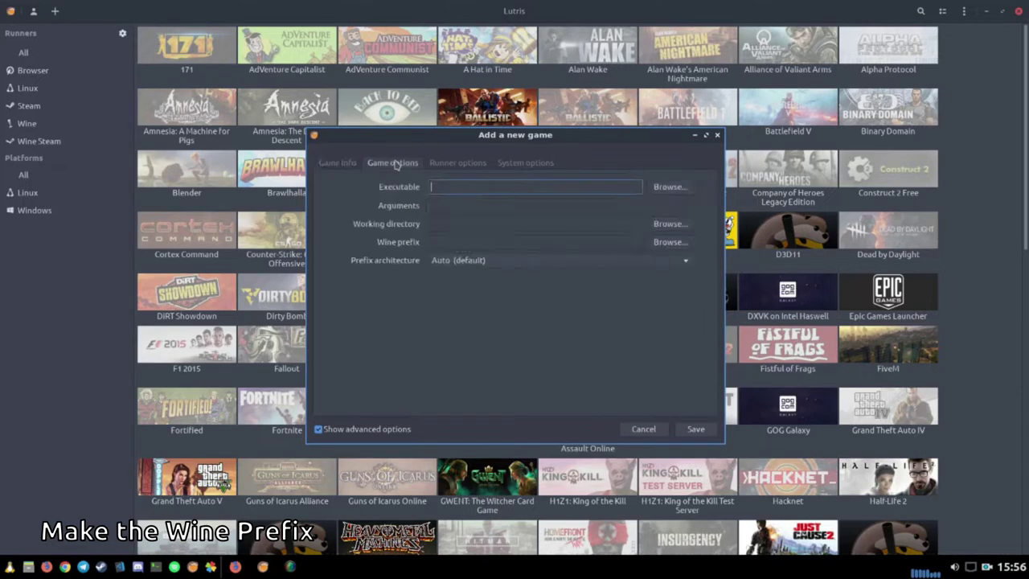
click(660, 246)
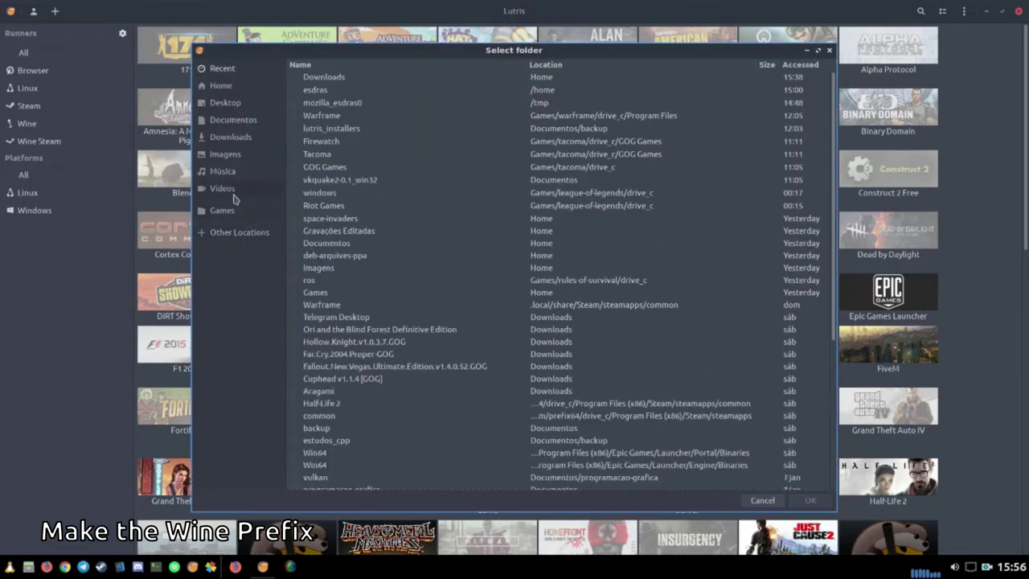
click(234, 210)
click(824, 69)
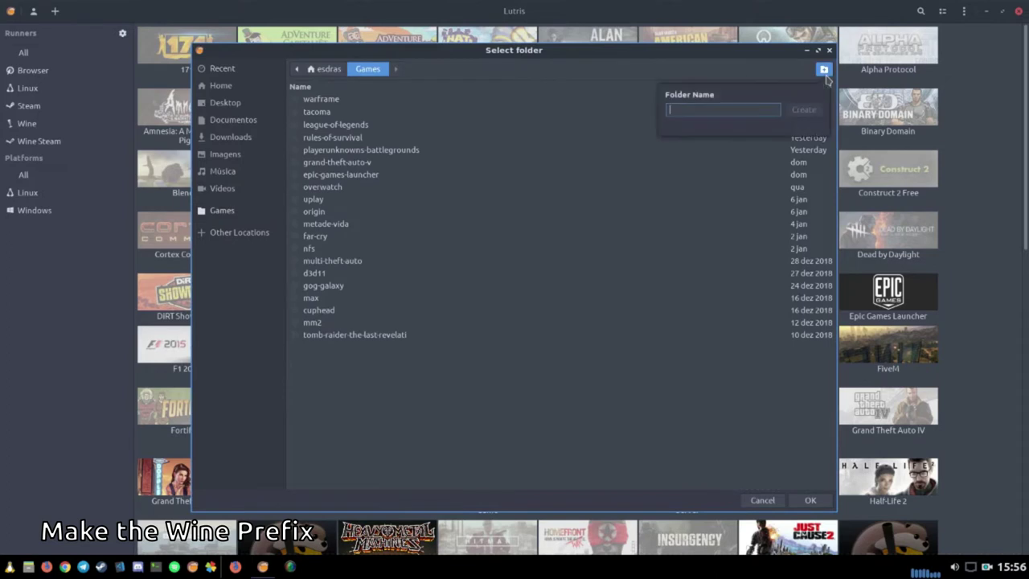
text(dxup-te)
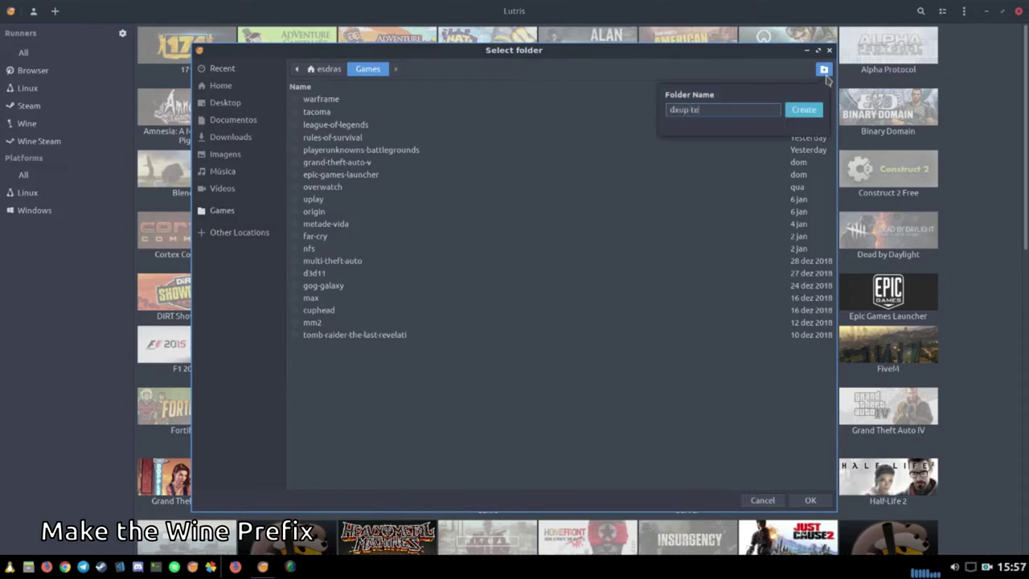
text(st)
click(803, 113)
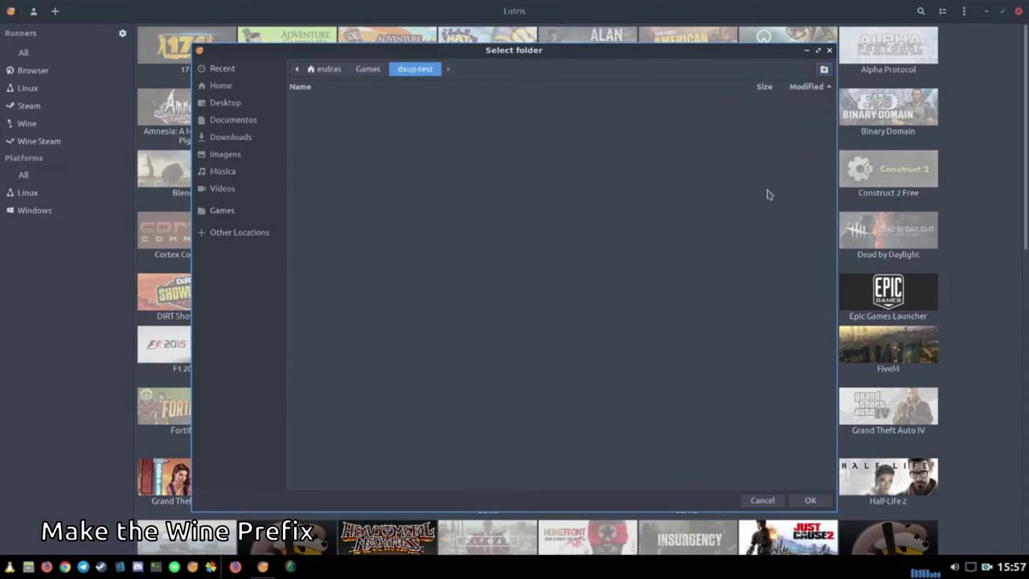
click(805, 500)
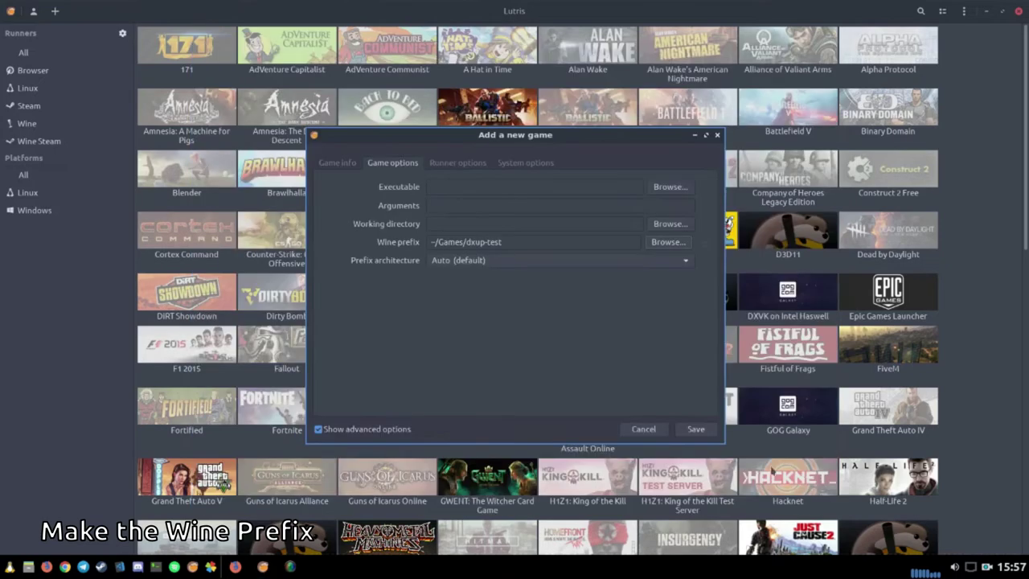
- Review the runner and system options of the new DXUP Video game without changes and save it
click(458, 164)
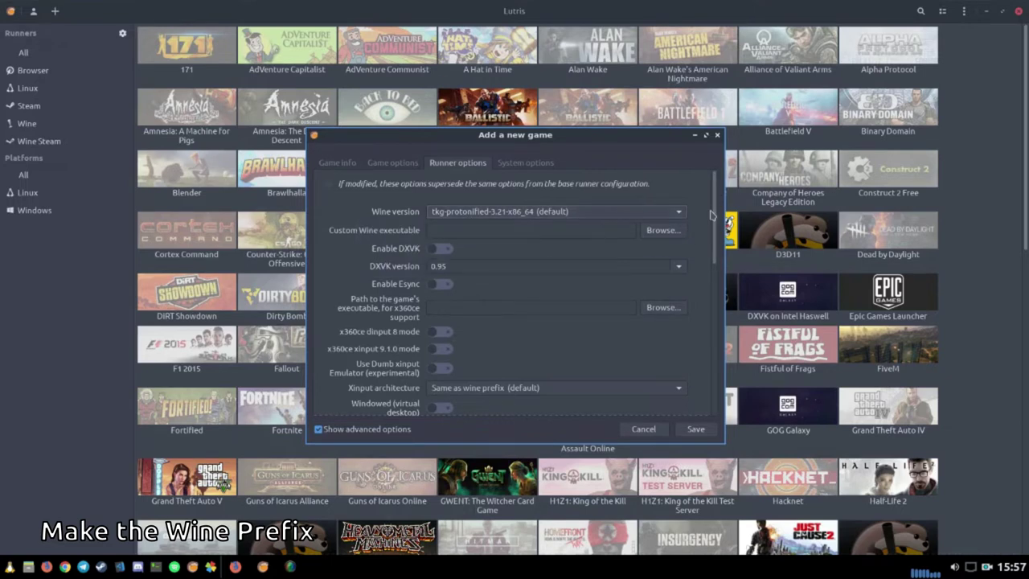
drag(712, 225, 713, 374)
click(525, 163)
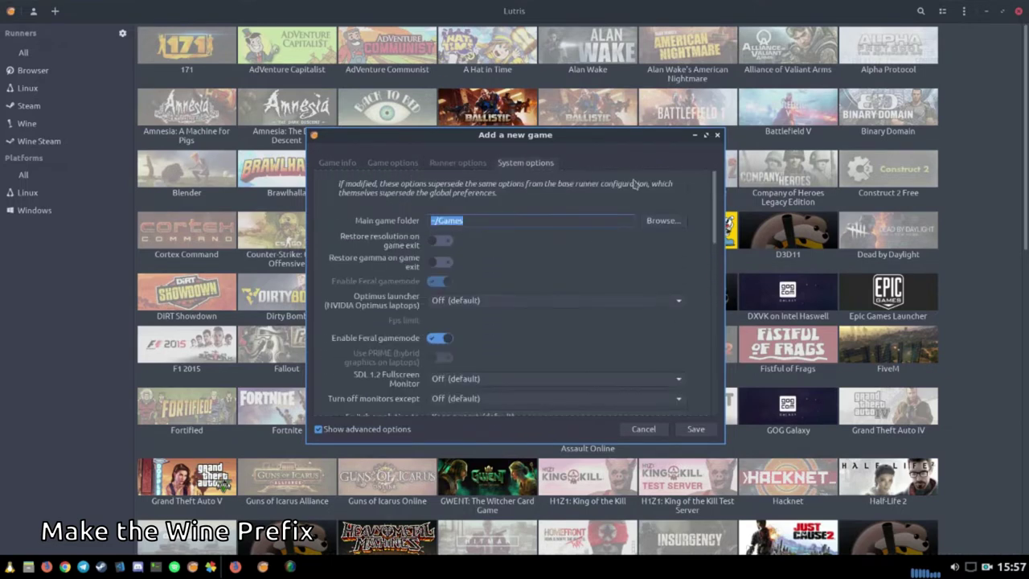
drag(713, 200, 716, 394)
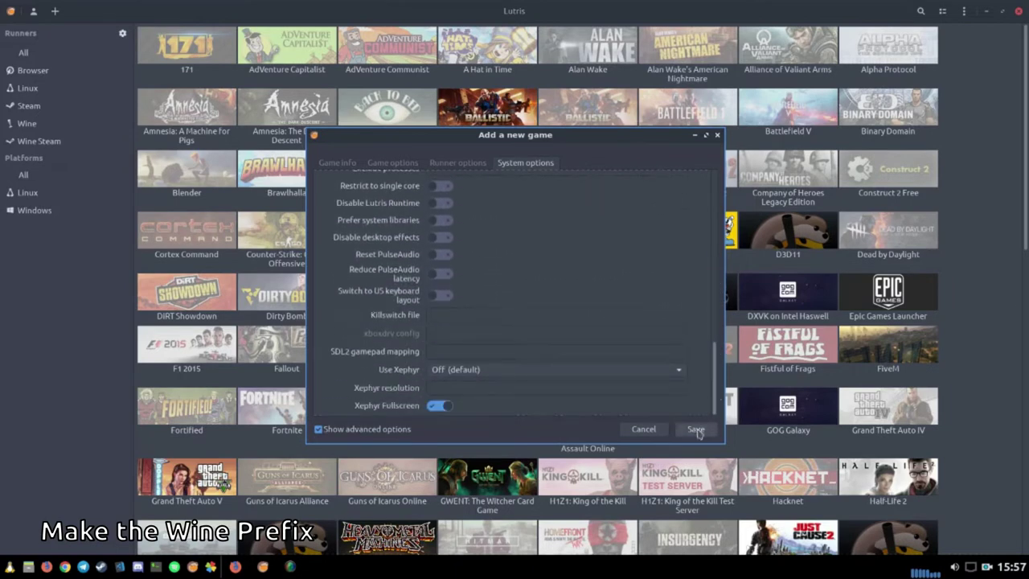
click(696, 430)
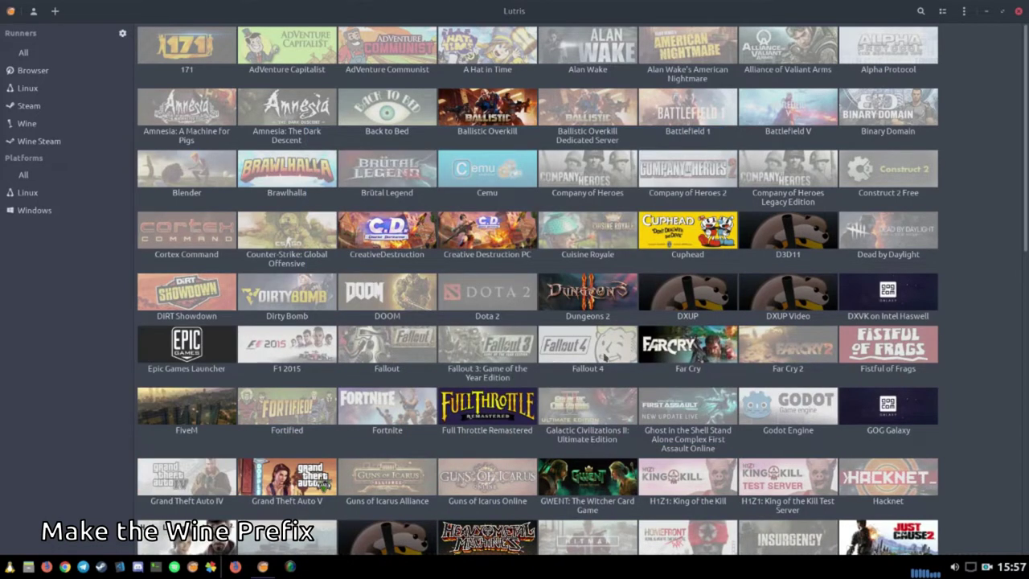
- Generate DXUP Video's prefix by launching its Wine configuration, look over the library and graphics settings, and accept them
right_click(774, 301)
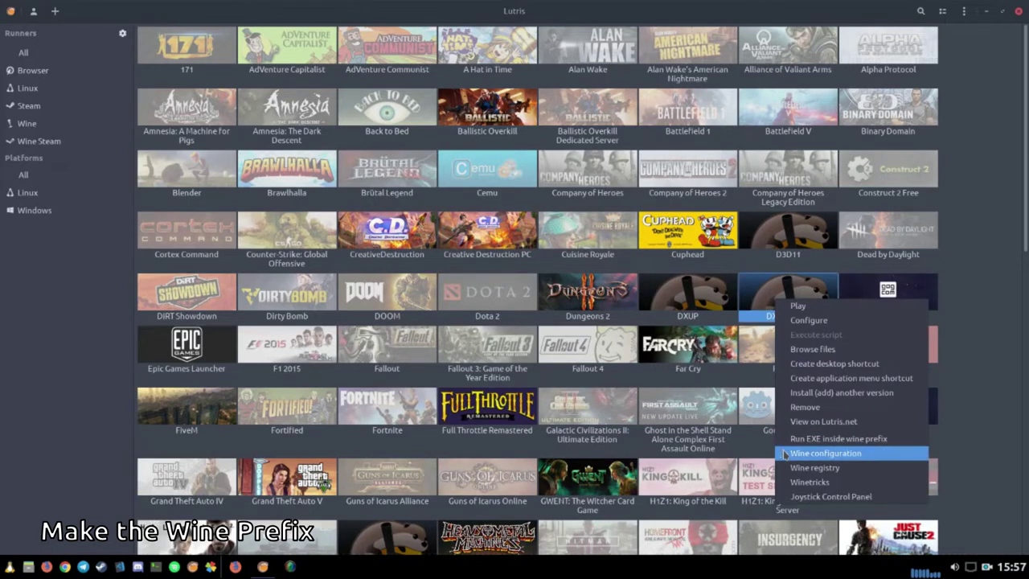
click(812, 455)
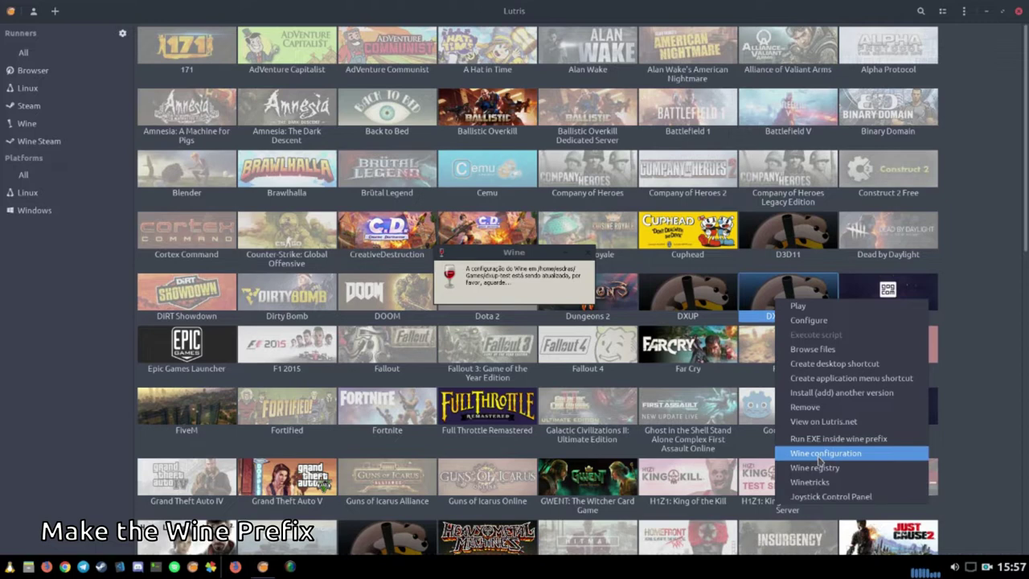
click(819, 460)
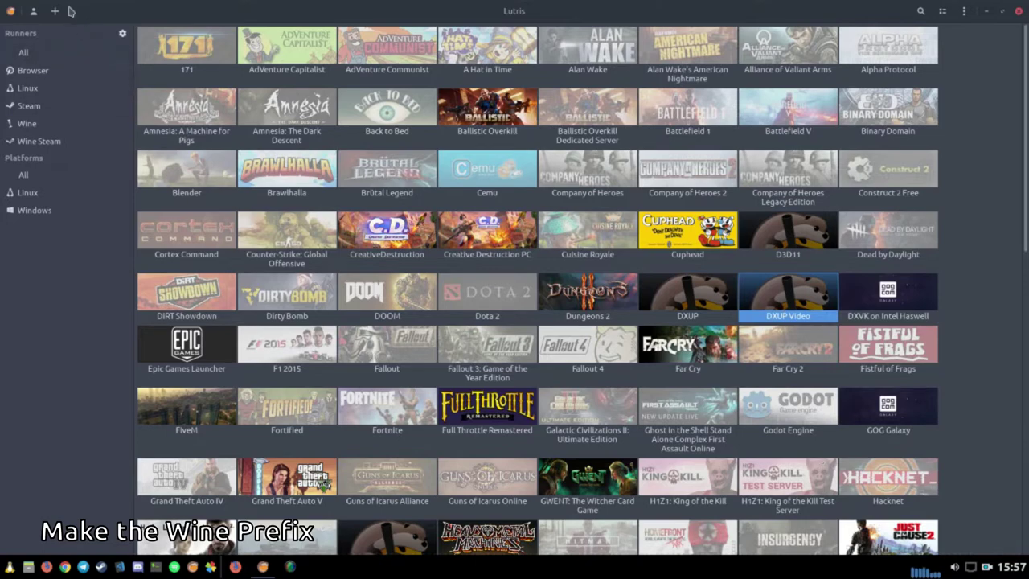
drag(71, 11, 325, 147)
click(331, 172)
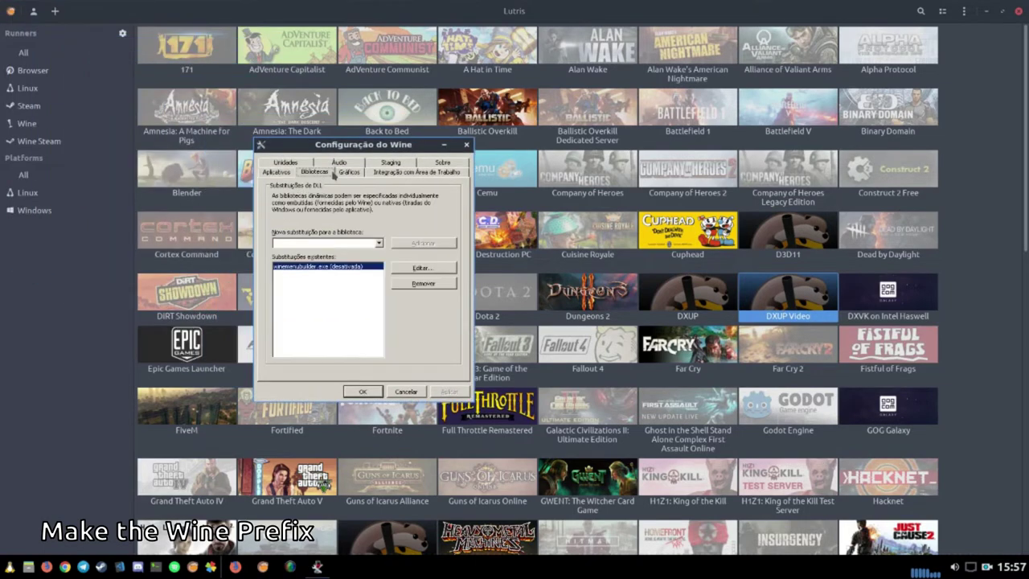
click(349, 172)
click(362, 392)
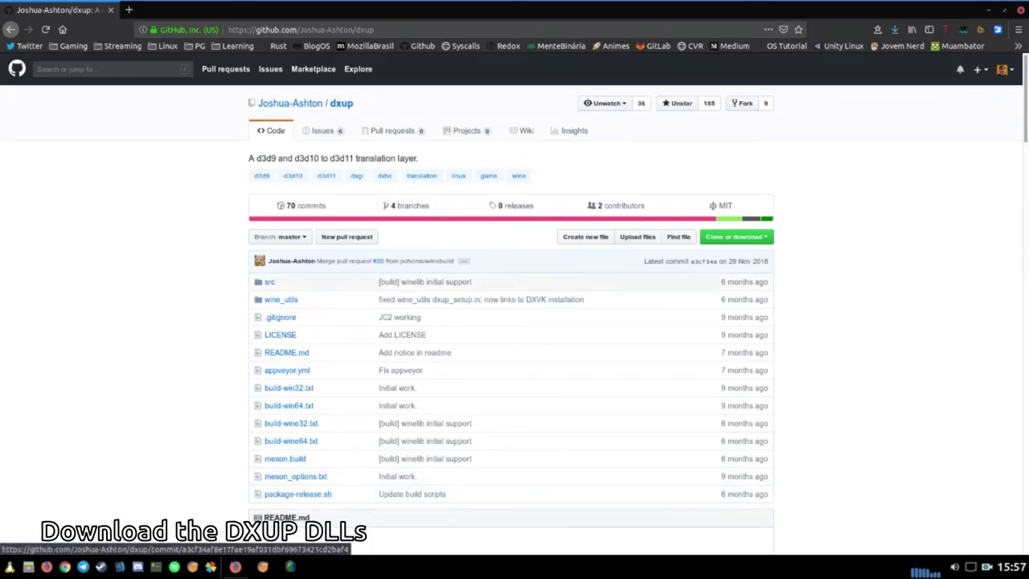
- In Firefox, go from the dxup GitHub page to the AppVeyor arch=x86 job and check its build log to the end
scroll(515, 306, down, 3)
scroll(514, 305, down, 4)
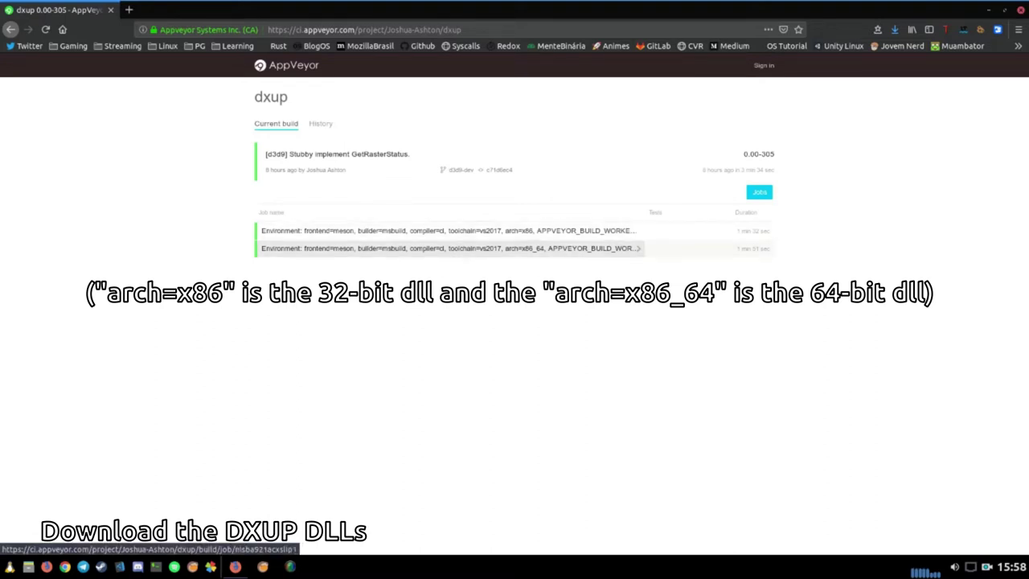
click(450, 231)
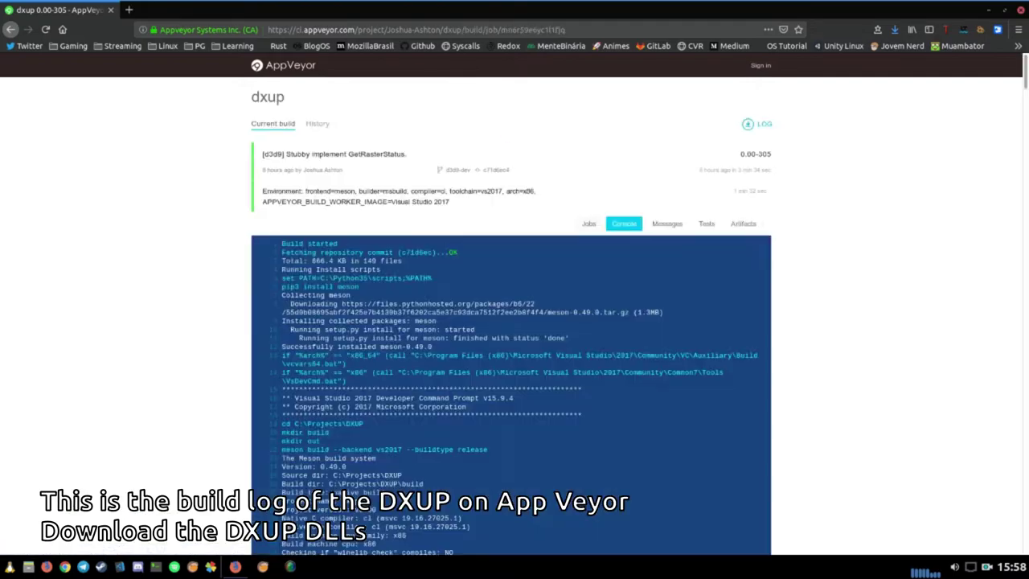
scroll(510, 362, down, 10)
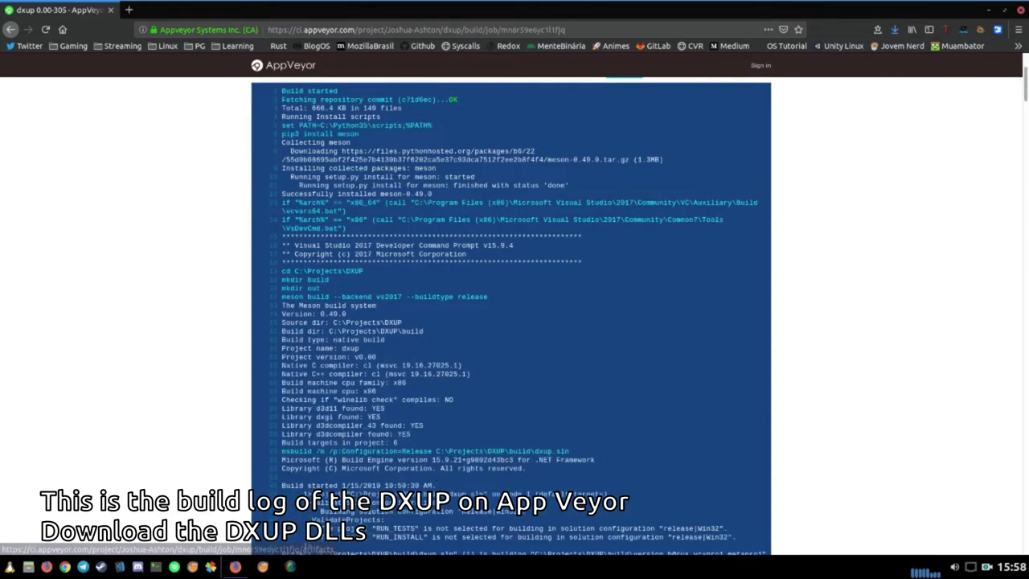
scroll(510, 321, down, 20)
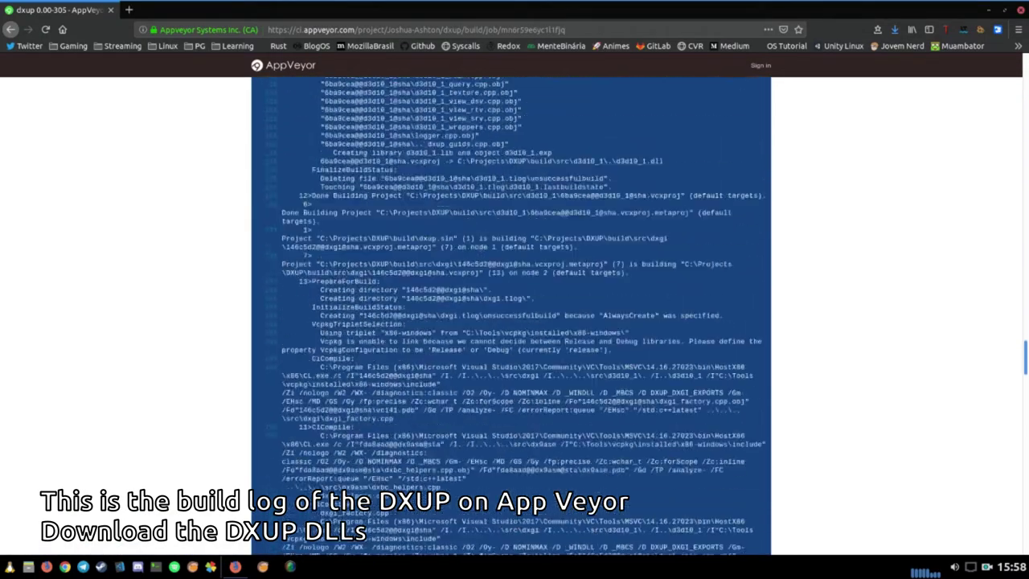
scroll(511, 322, down, 1)
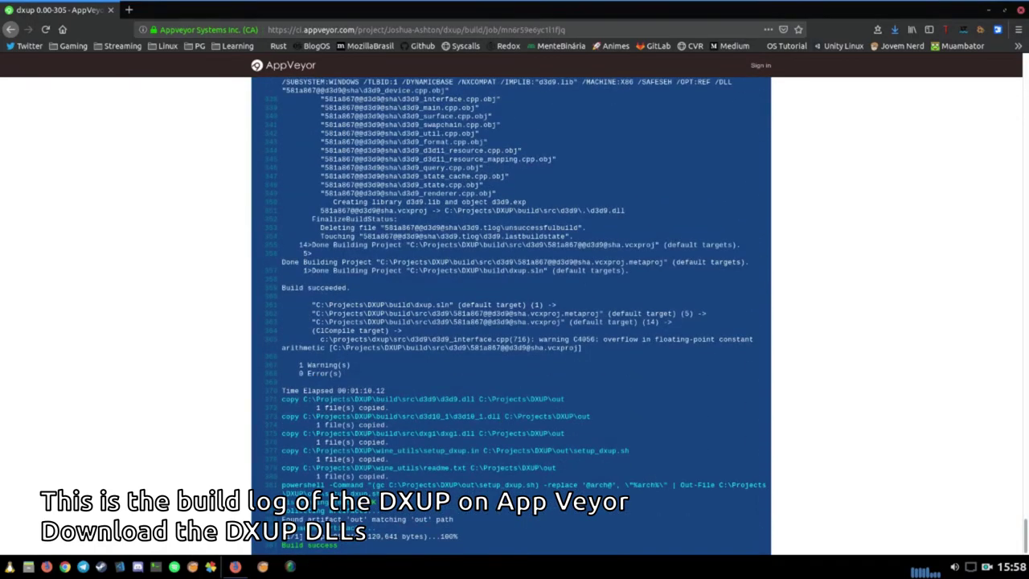
drag(289, 545, 339, 545)
scroll(511, 322, up, 20)
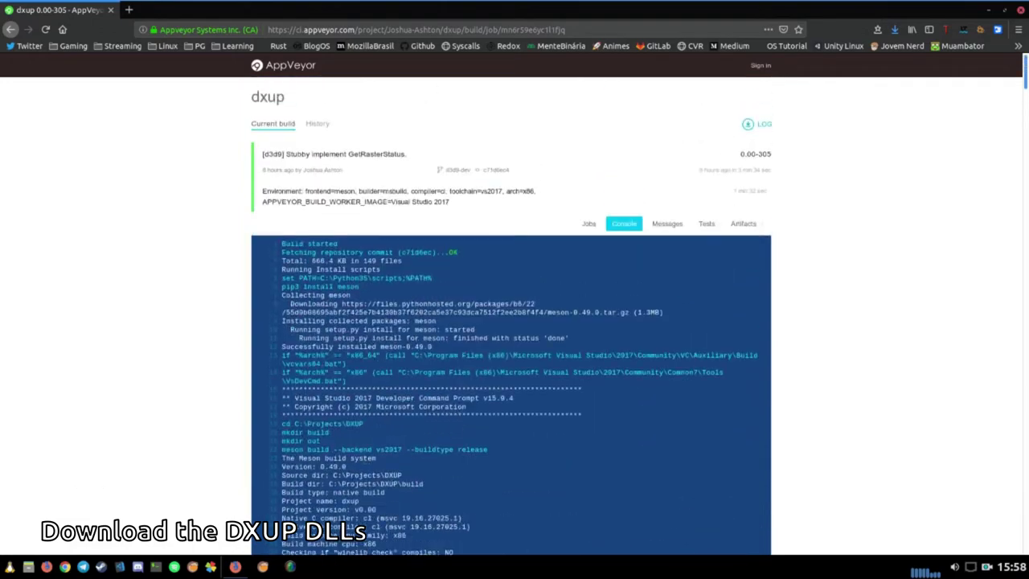
- Download dxup-x86.zip from the x86 job's artifacts and open it with Archive Manager
click(743, 223)
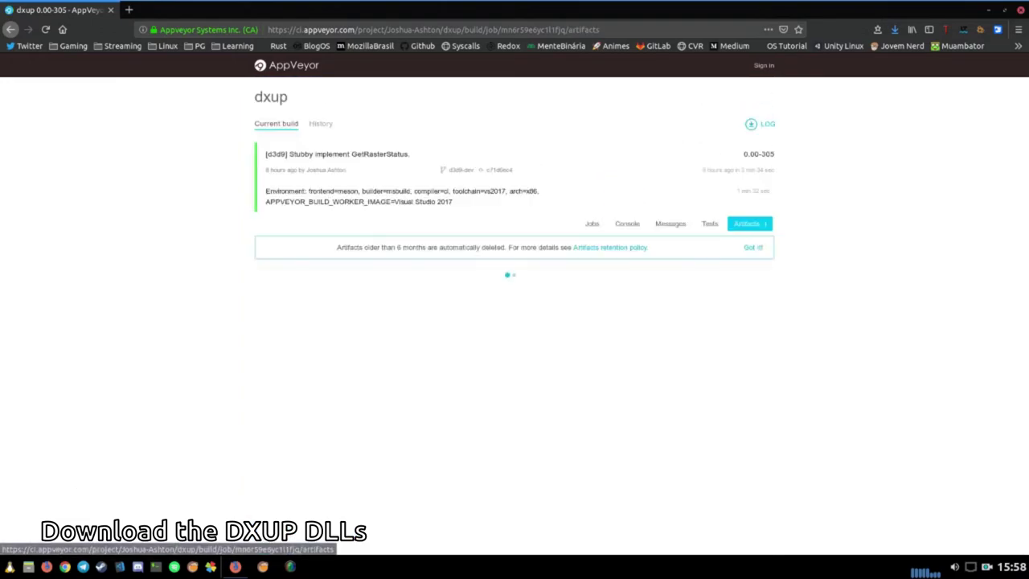
click(289, 296)
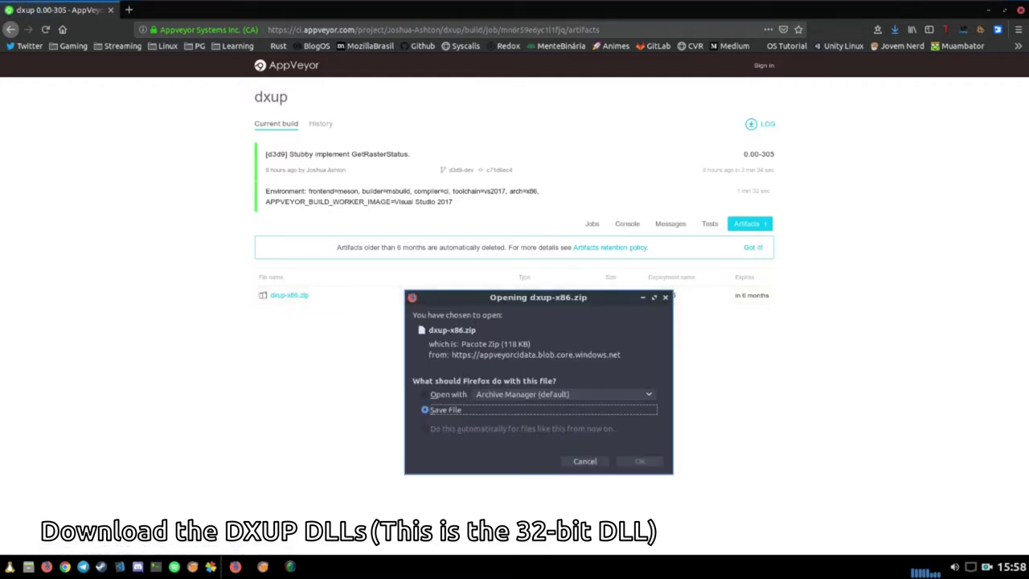
key(Up)
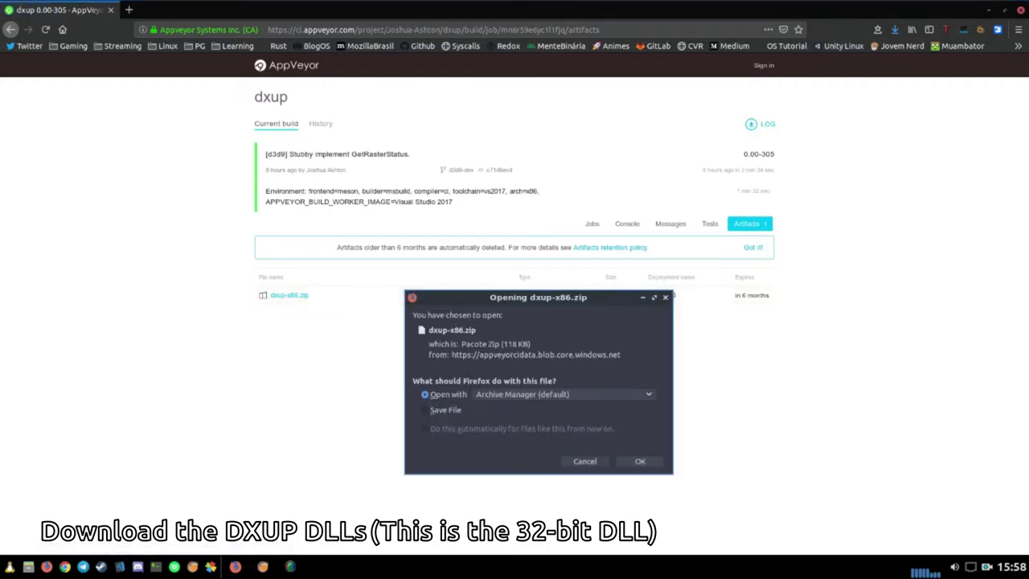
key(Return)
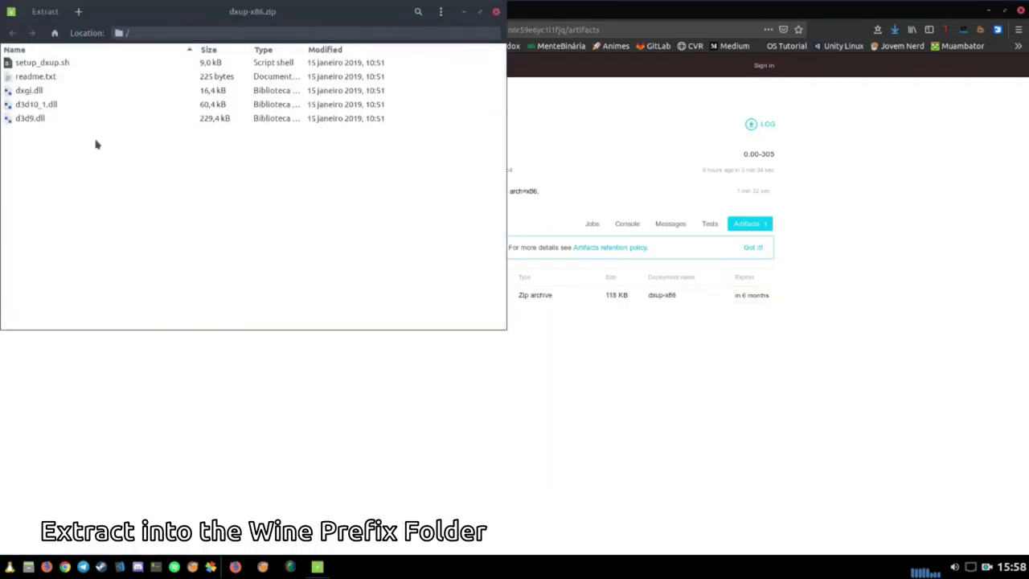
- Extract d3d9.dll from dxup-x86.zip into Games/dxup-test/drive_c/windows/syswow64 and close the archive
click(86, 121)
click(45, 11)
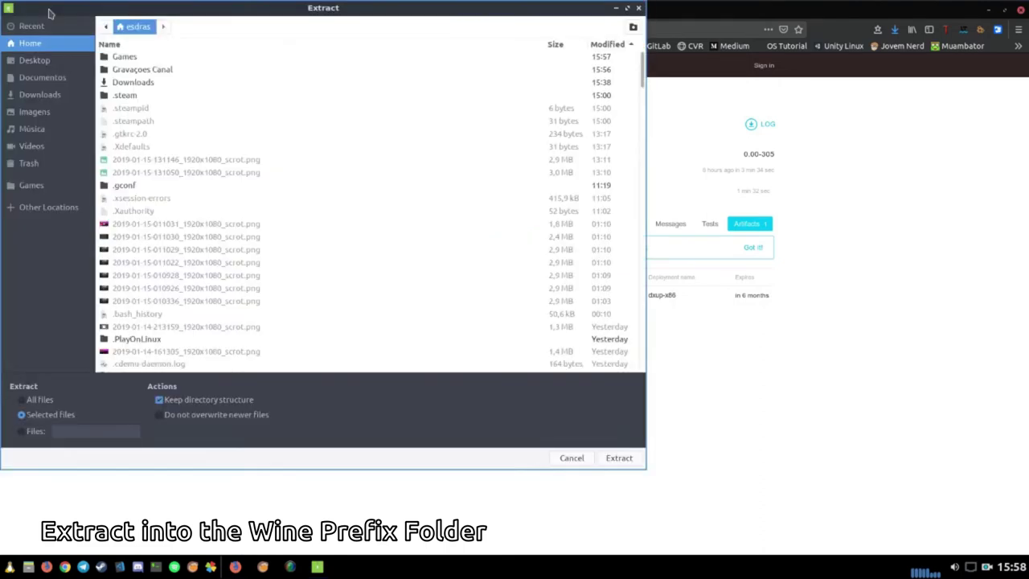
click(54, 183)
double_click(143, 63)
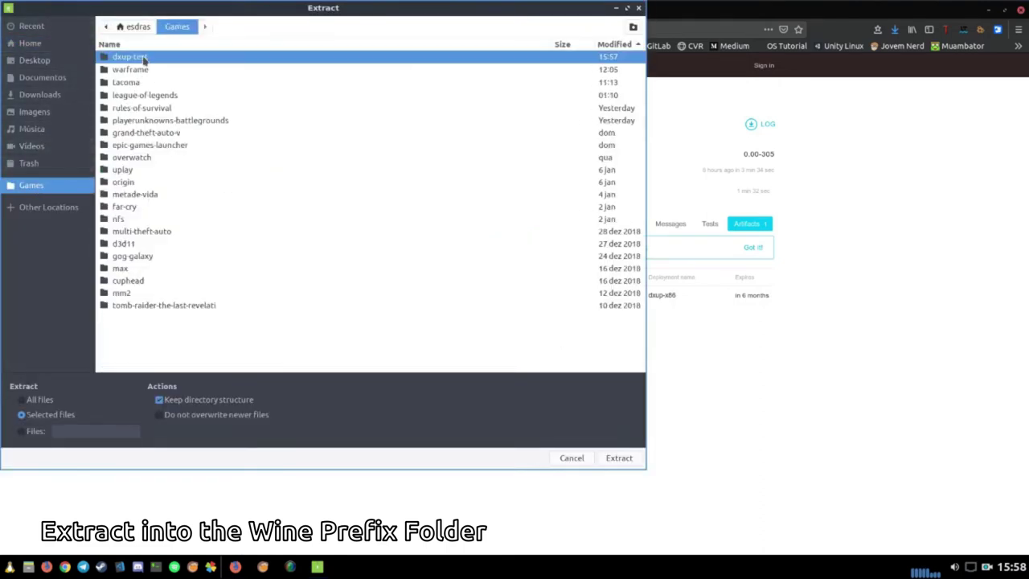
double_click(134, 109)
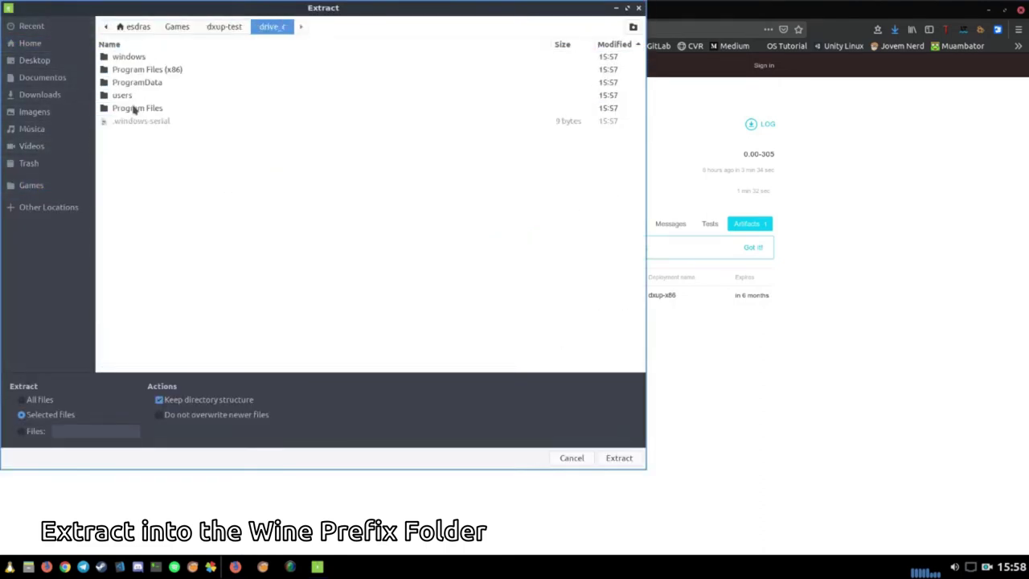
click(153, 59)
double_click(153, 60)
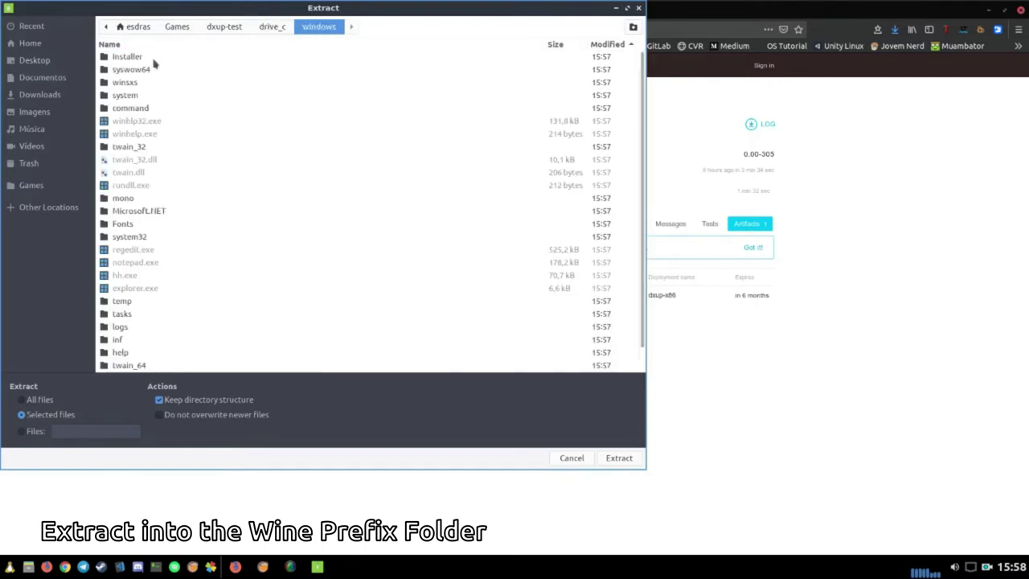
double_click(153, 72)
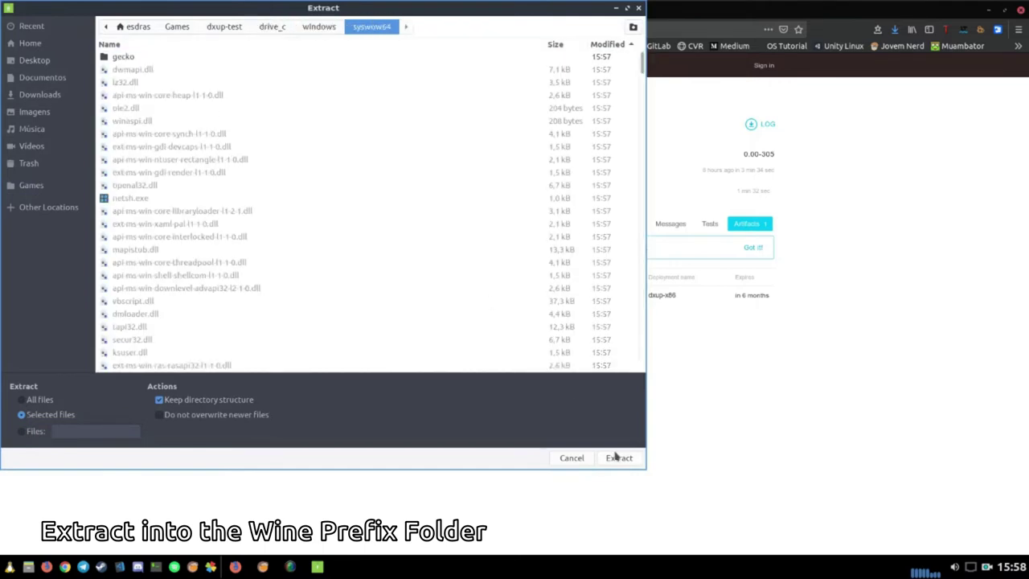
click(619, 458)
click(233, 210)
click(221, 199)
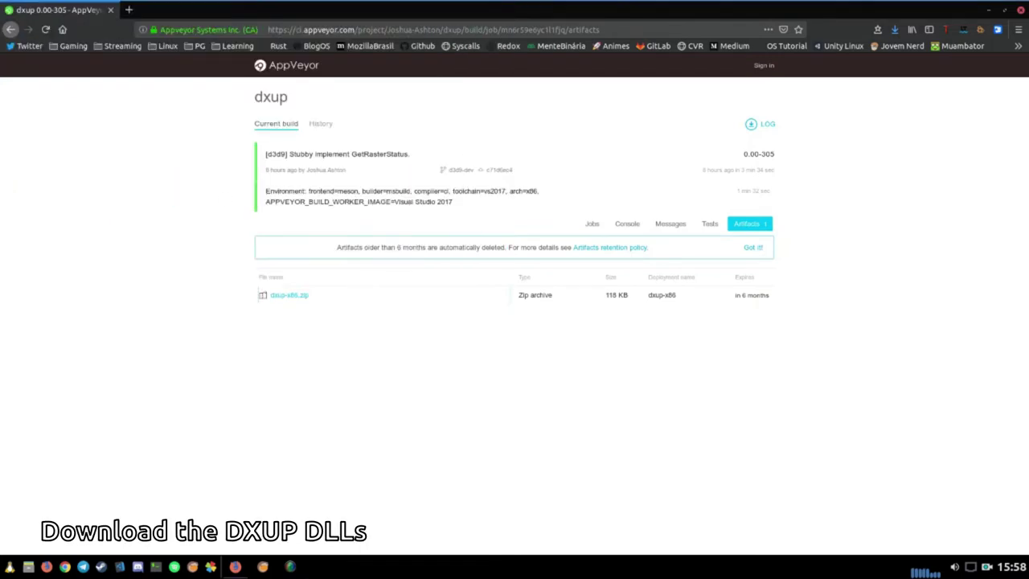
- Go back to the dxup job list, download dxup-x86_64.zip from the arch=x86_64 job's artifacts and open it with Archive Manager
click(10, 29)
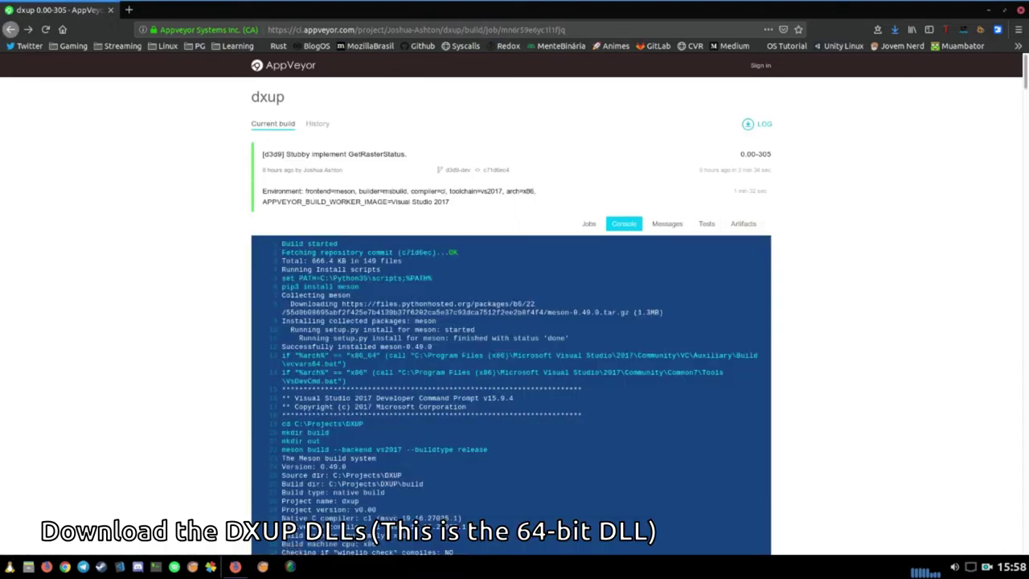
click(11, 29)
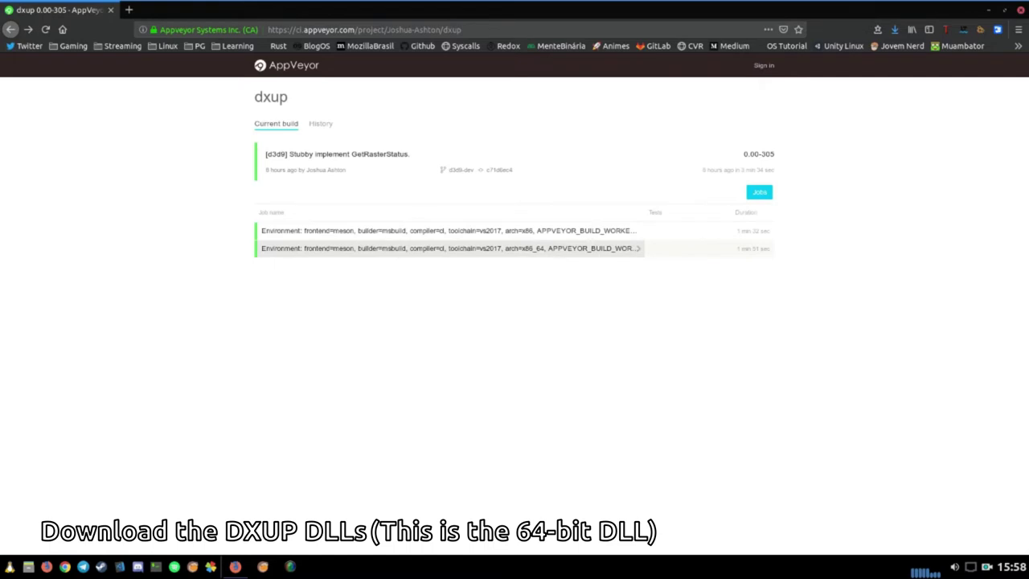
click(638, 248)
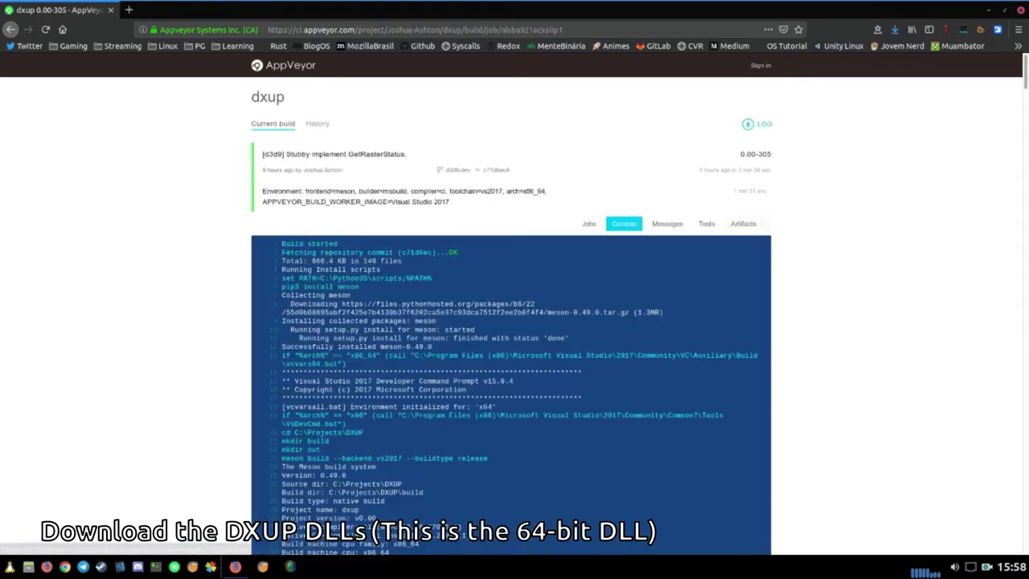
click(743, 224)
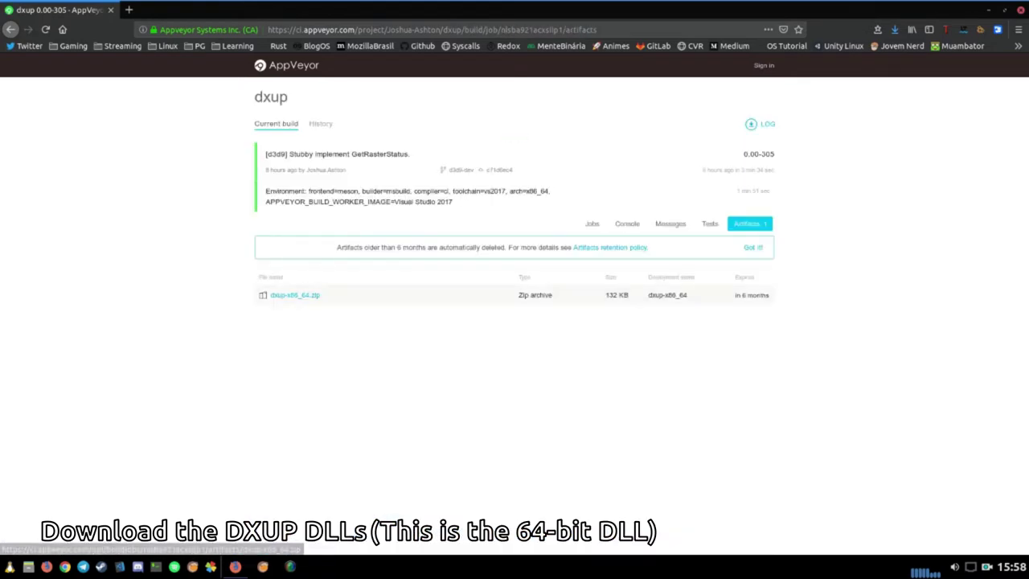
click(295, 295)
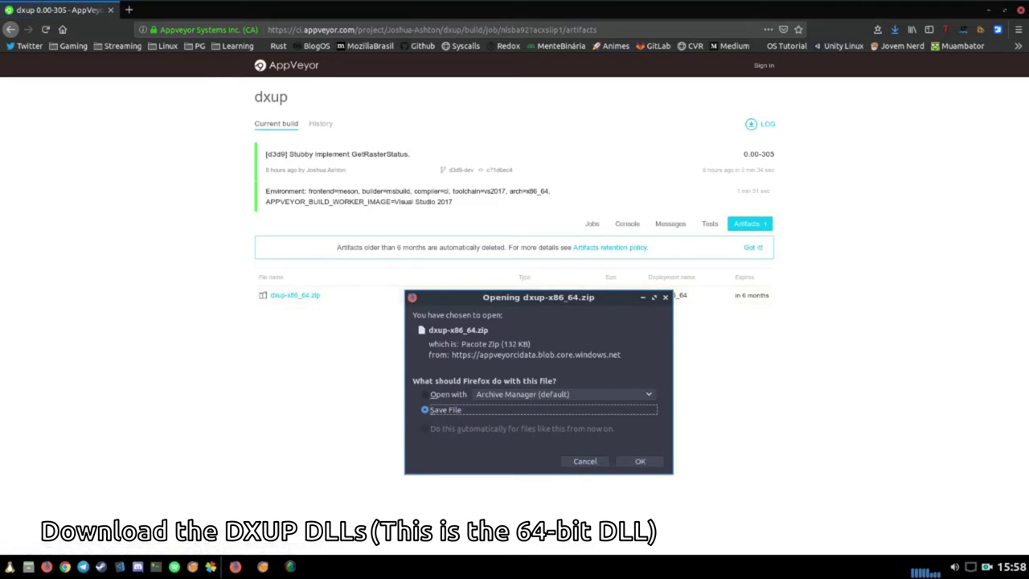
key(Up)
key(Return)
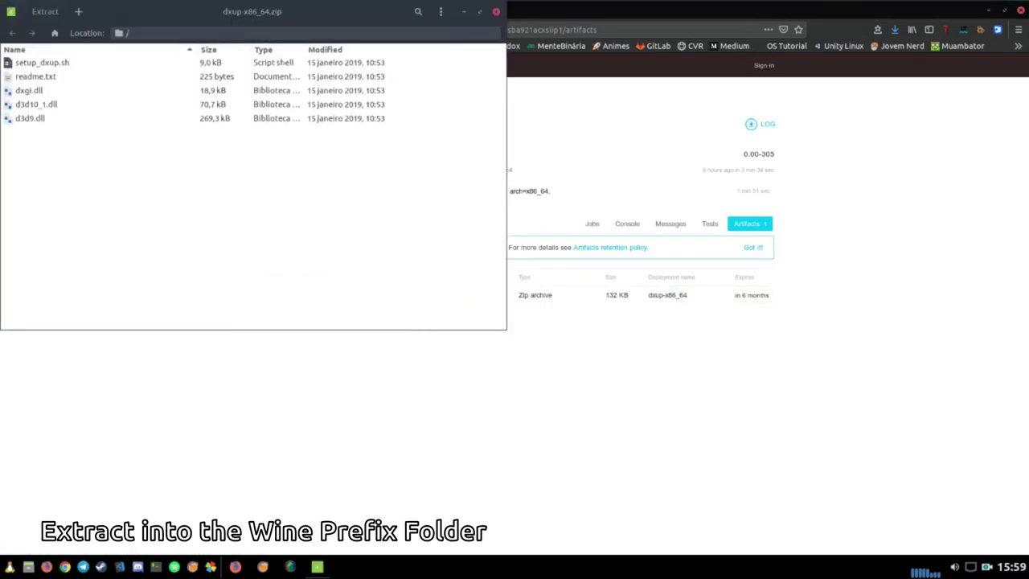
- Extract d3d9.dll from dxup-x86_64.zip into Games/dxup-test/drive_c/windows/system32, replacing the existing file, and close the archive
click(39, 121)
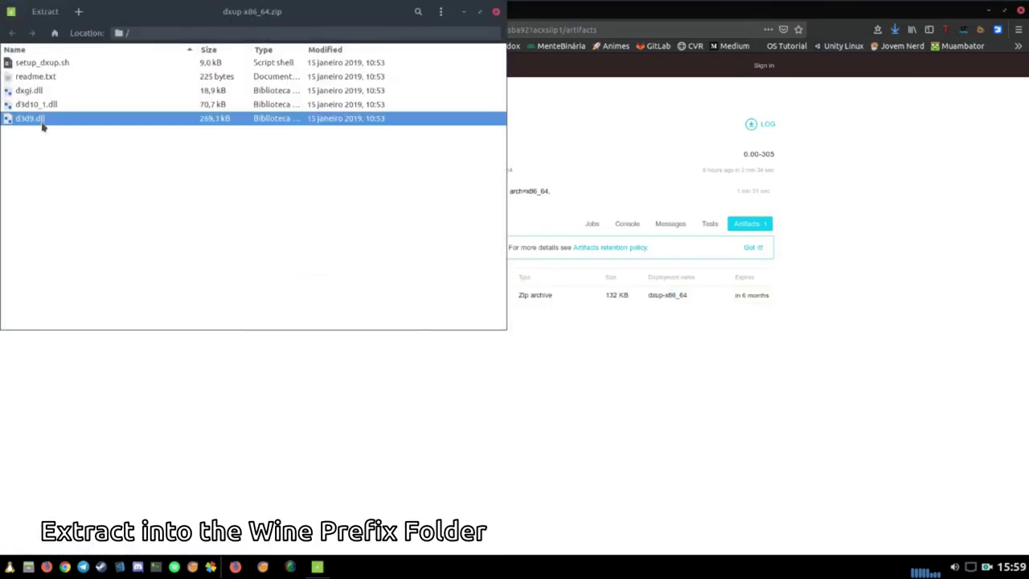
click(47, 12)
click(50, 185)
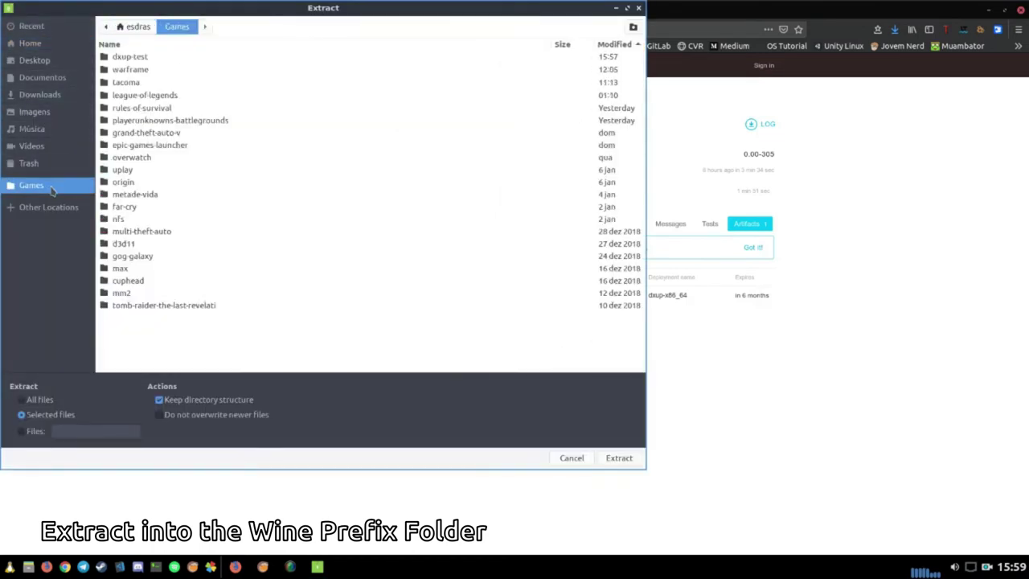
double_click(166, 57)
click(147, 109)
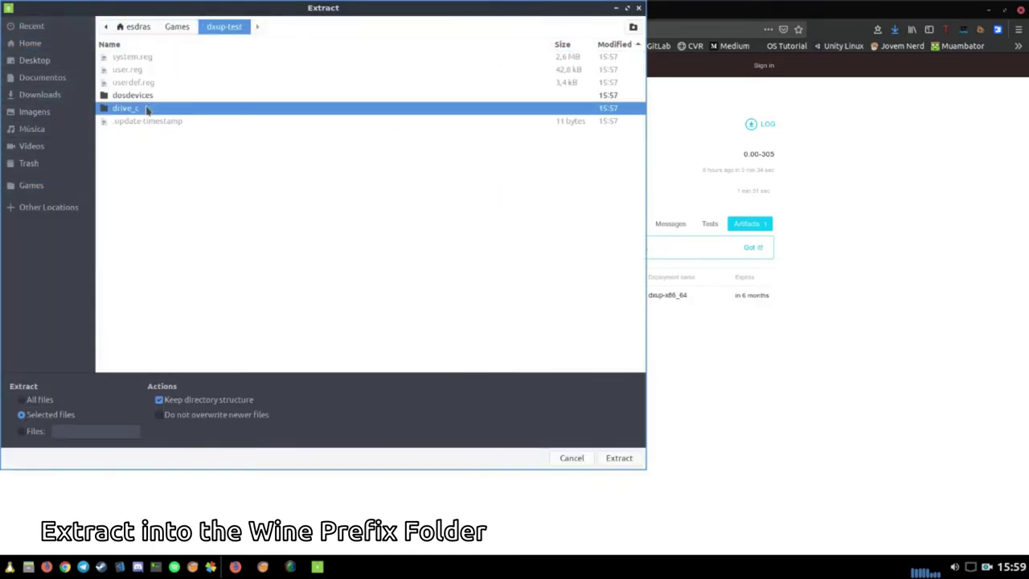
double_click(147, 110)
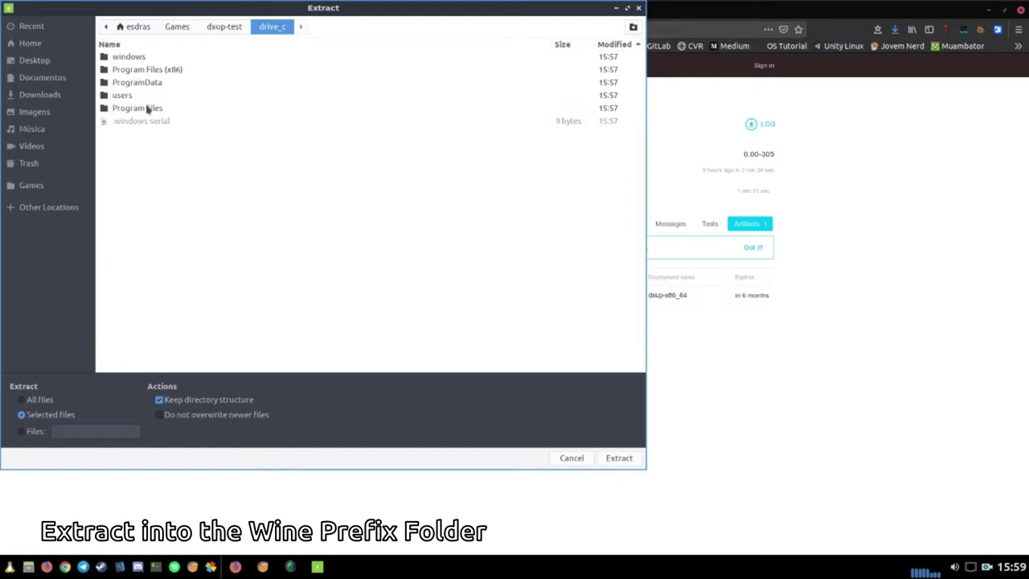
double_click(153, 59)
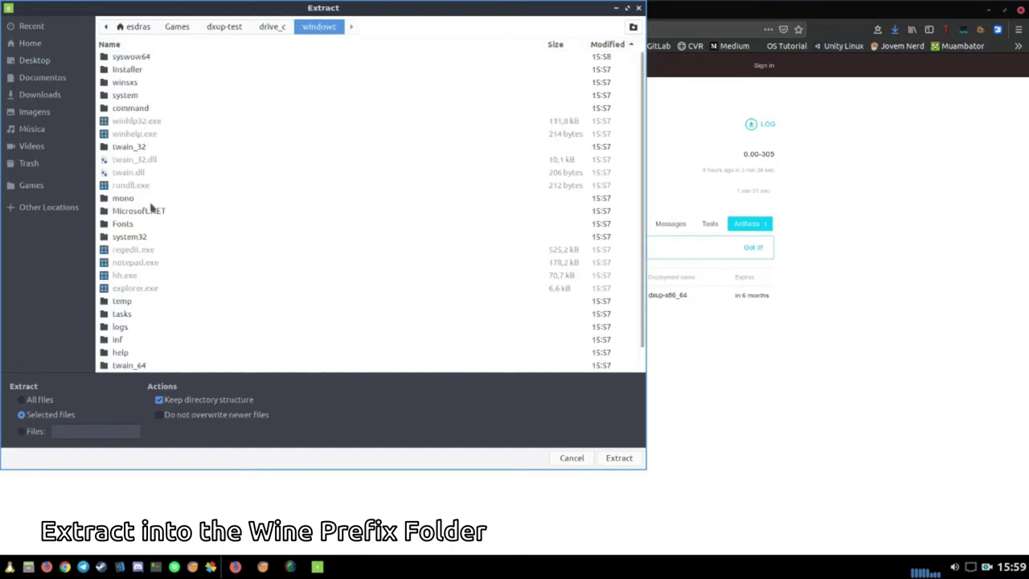
double_click(147, 240)
click(621, 458)
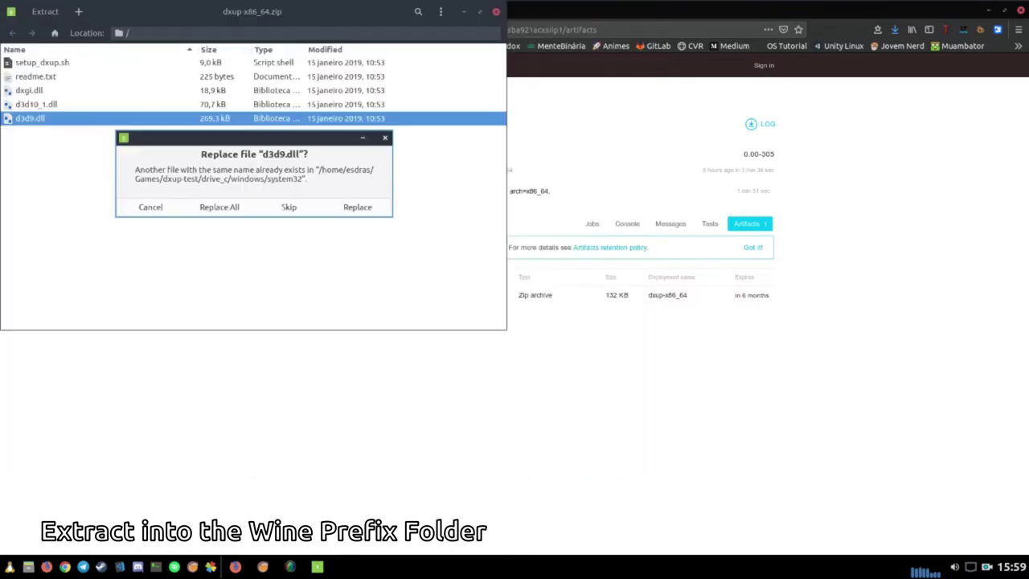
click(222, 208)
click(214, 193)
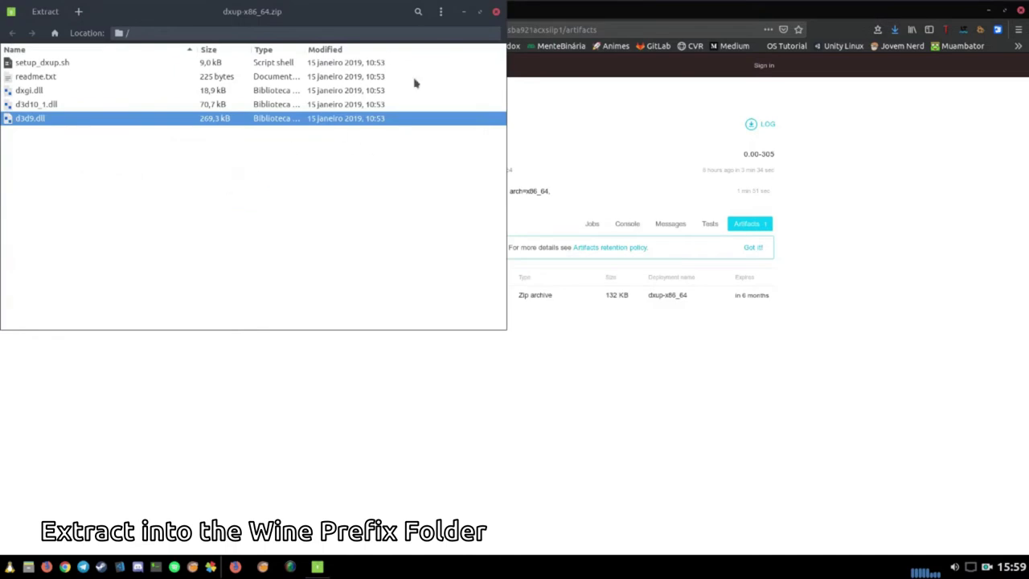
click(496, 14)
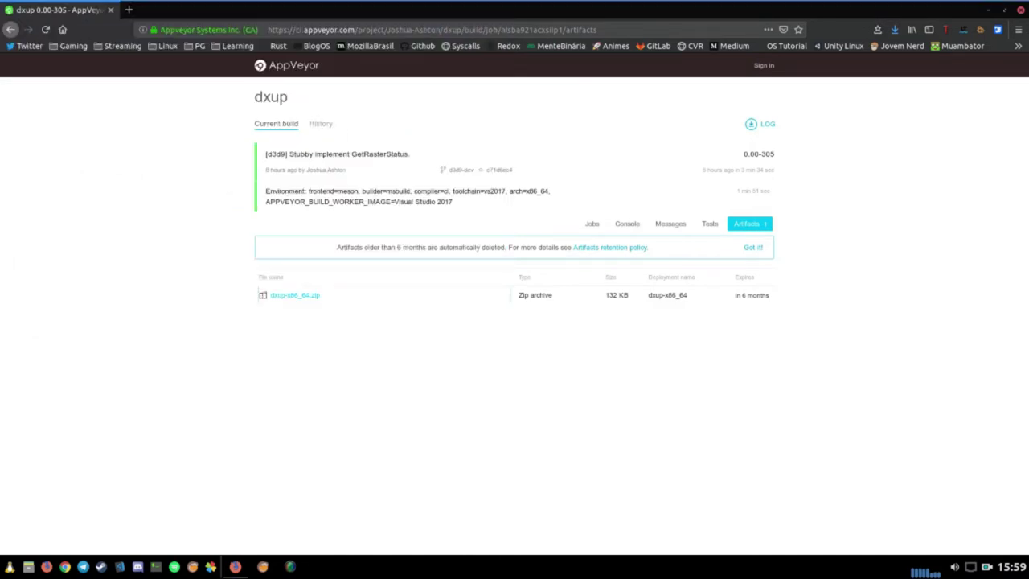
- Close the AppVeyor page and, back in Lutris, enable DXVK in the runner options of DXUP Video
click(111, 9)
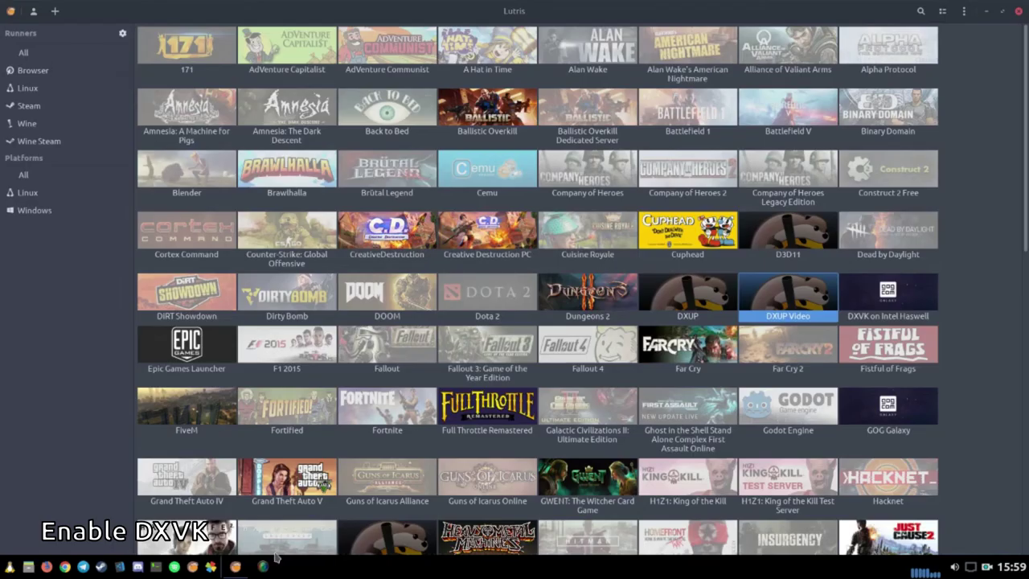
right_click(809, 303)
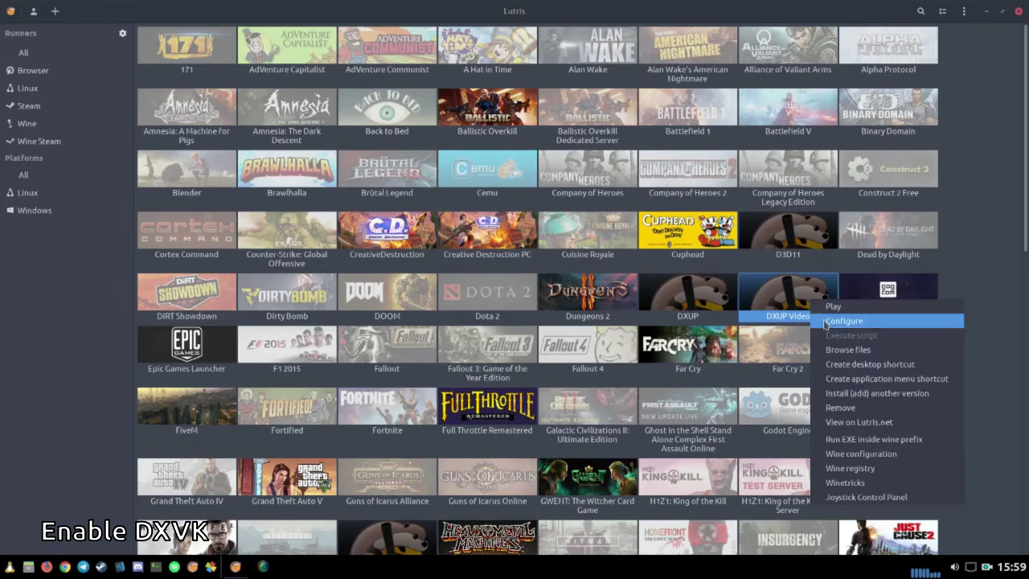
key(Return)
click(392, 163)
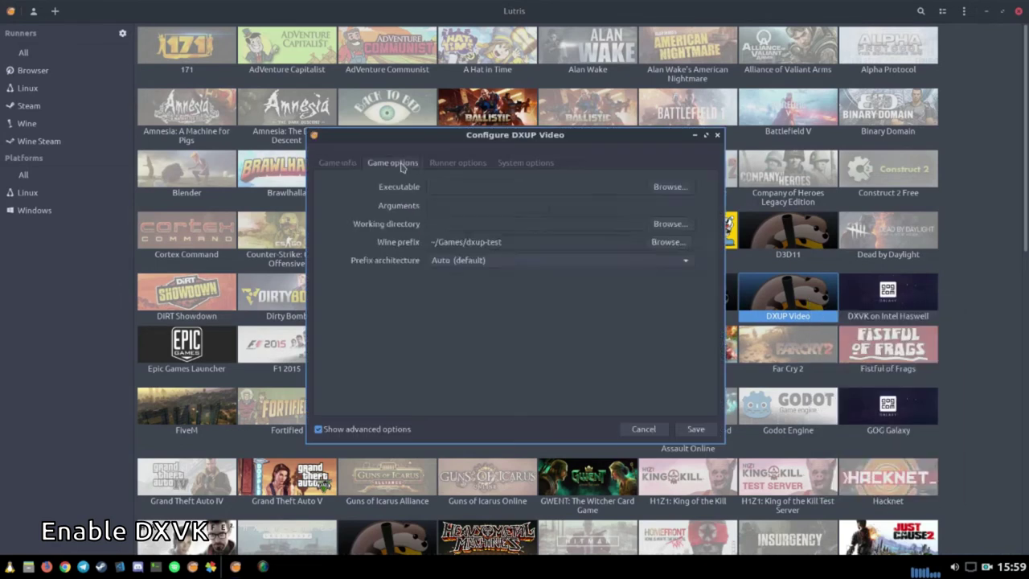
click(472, 165)
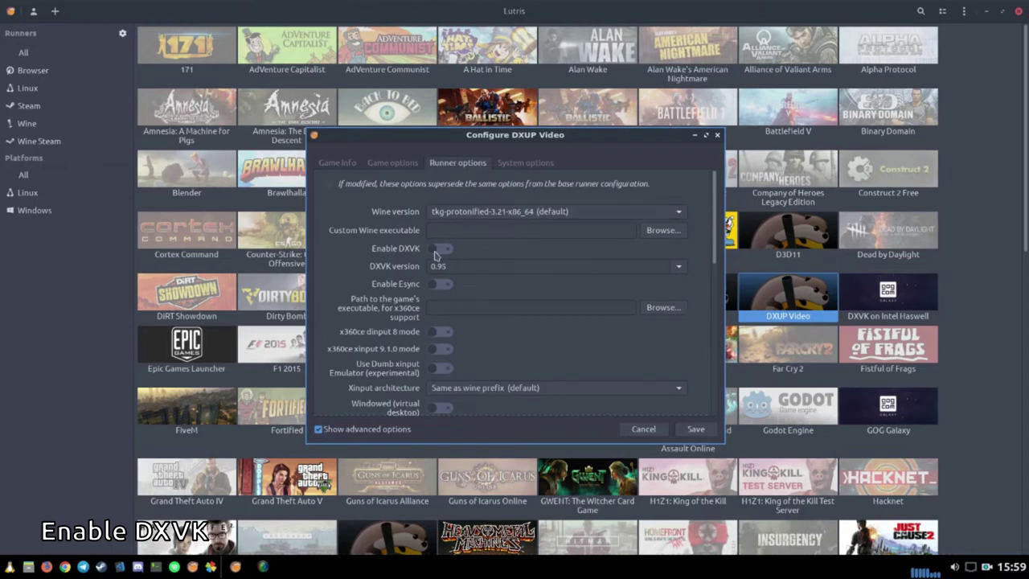
click(437, 249)
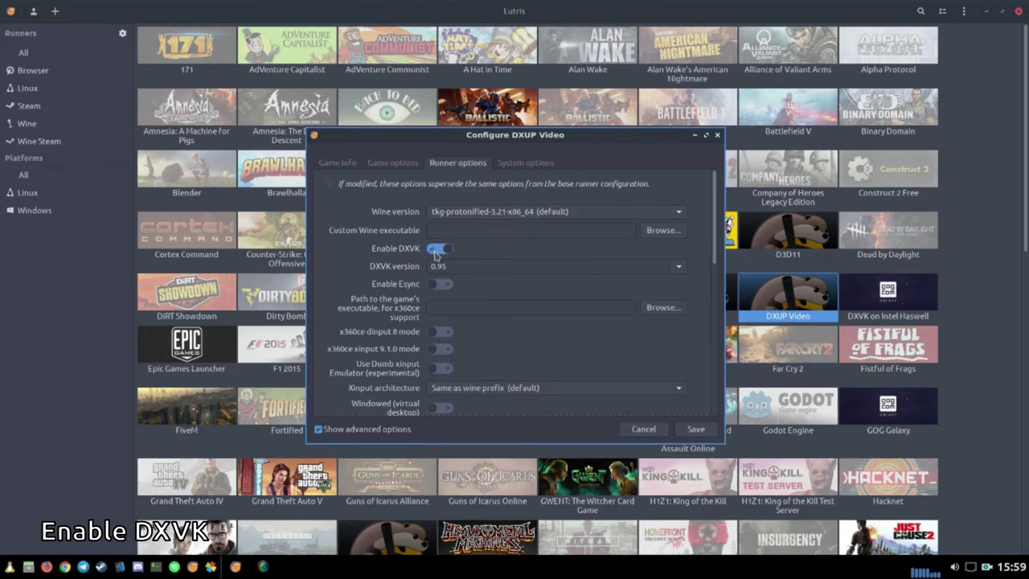
- Add the environment variable DXVK_HUD with the value full to DXUP Video's system options and save the configuration
click(518, 165)
scroll(646, 306, down, 6)
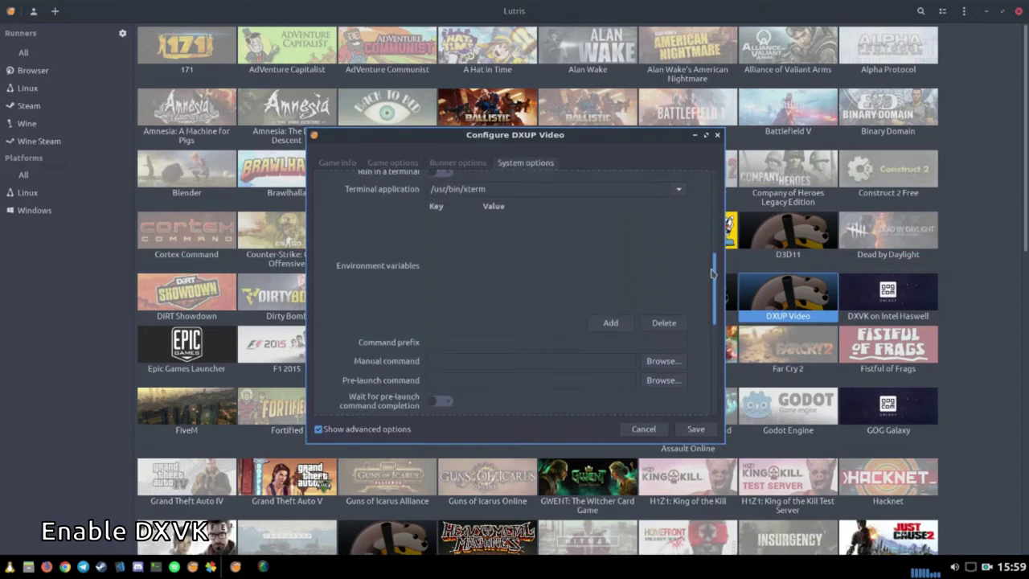
click(614, 322)
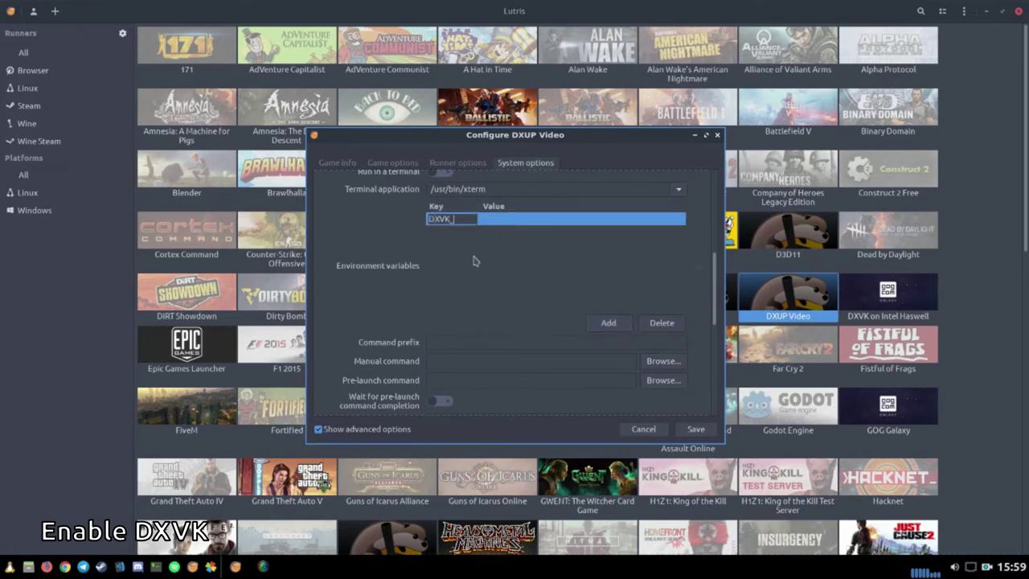
key(Return)
click(496, 218)
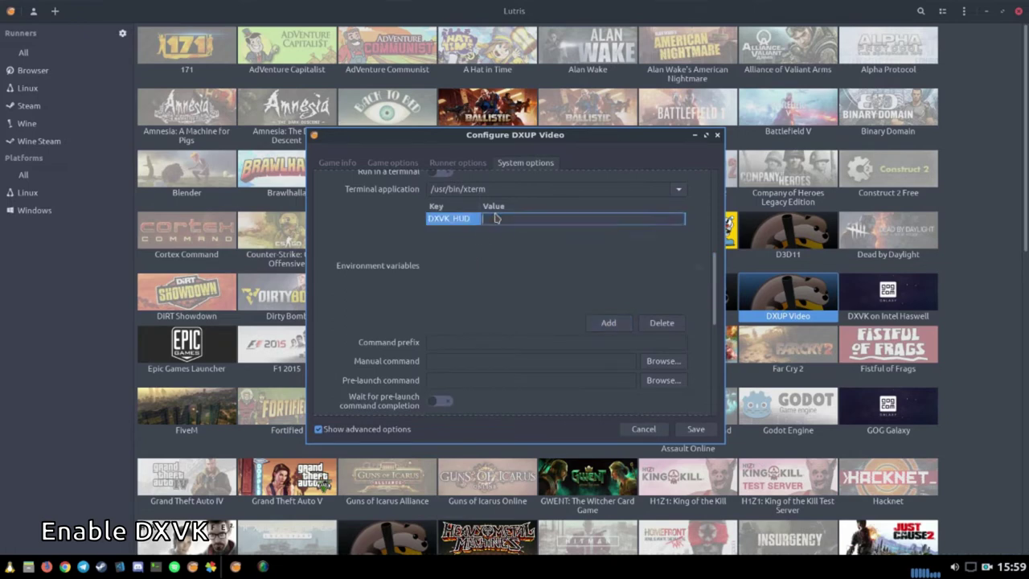
text(full)
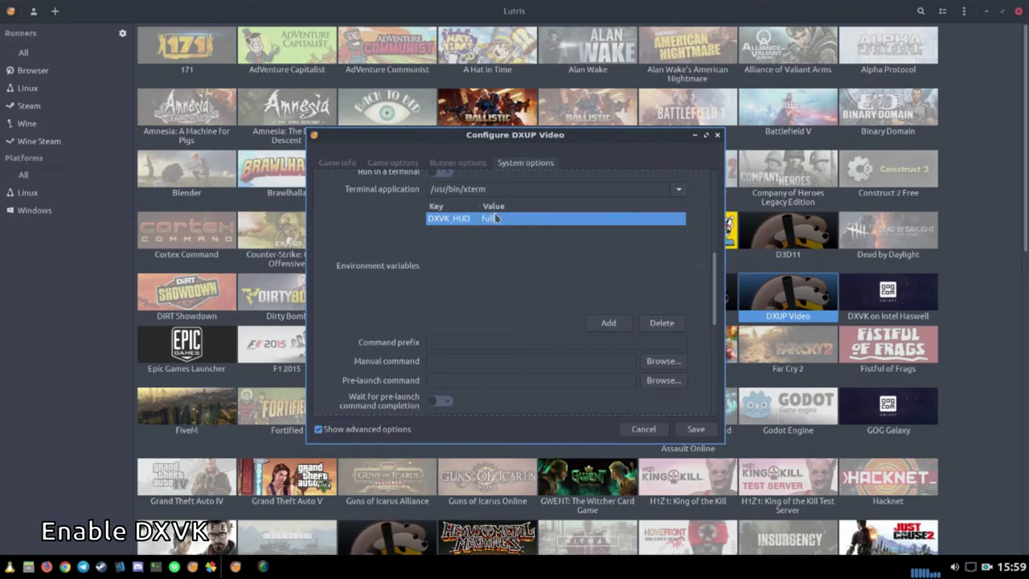
click(459, 164)
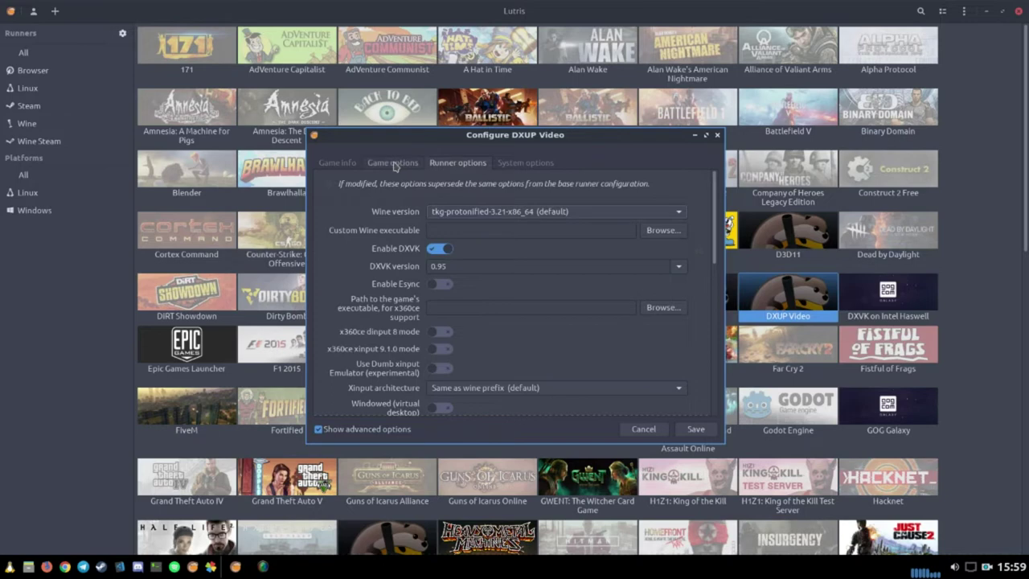
click(393, 164)
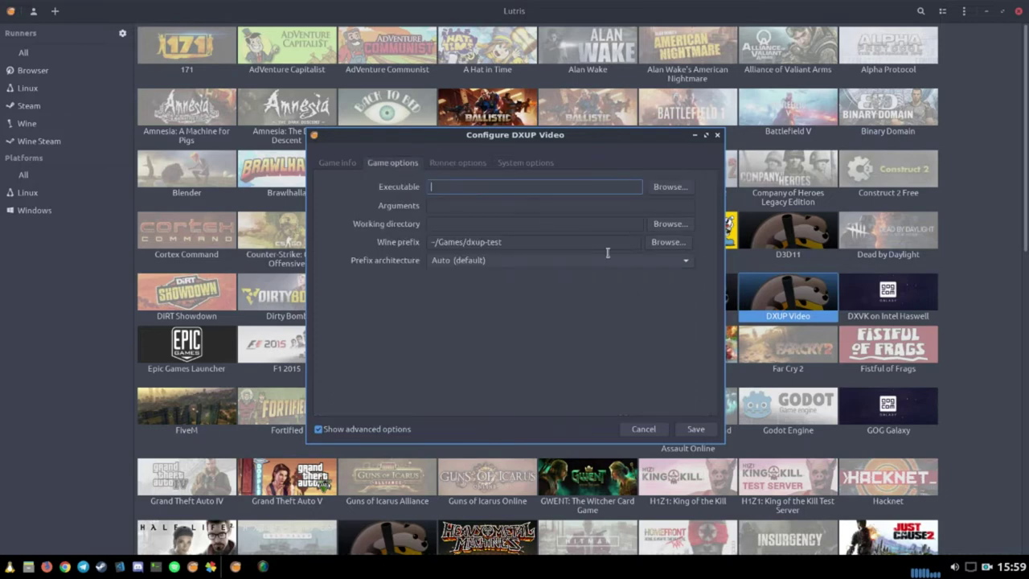
click(693, 430)
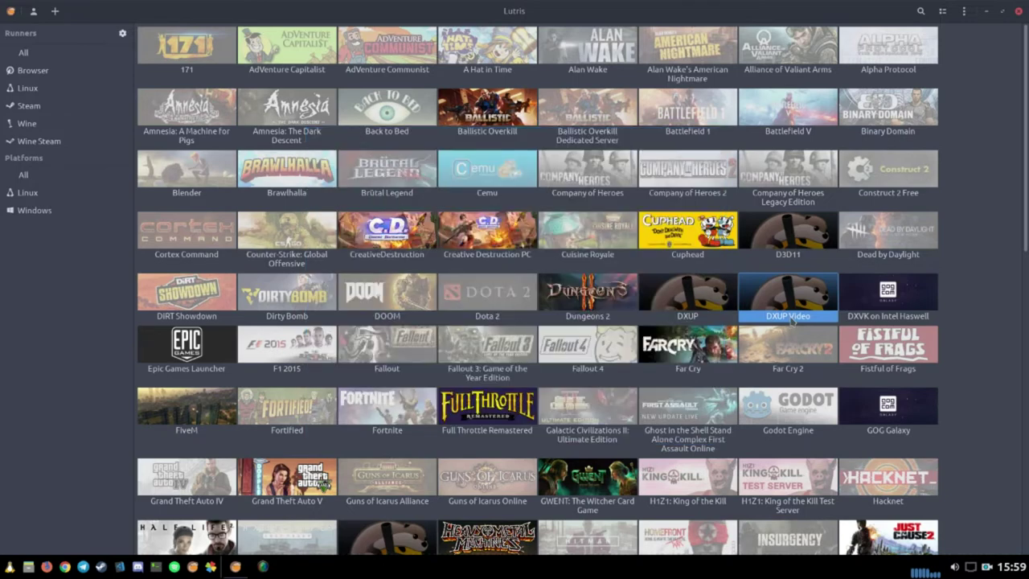
- Open DXUP Video's Wine configuration and add a library override for d3d9
right_click(787, 290)
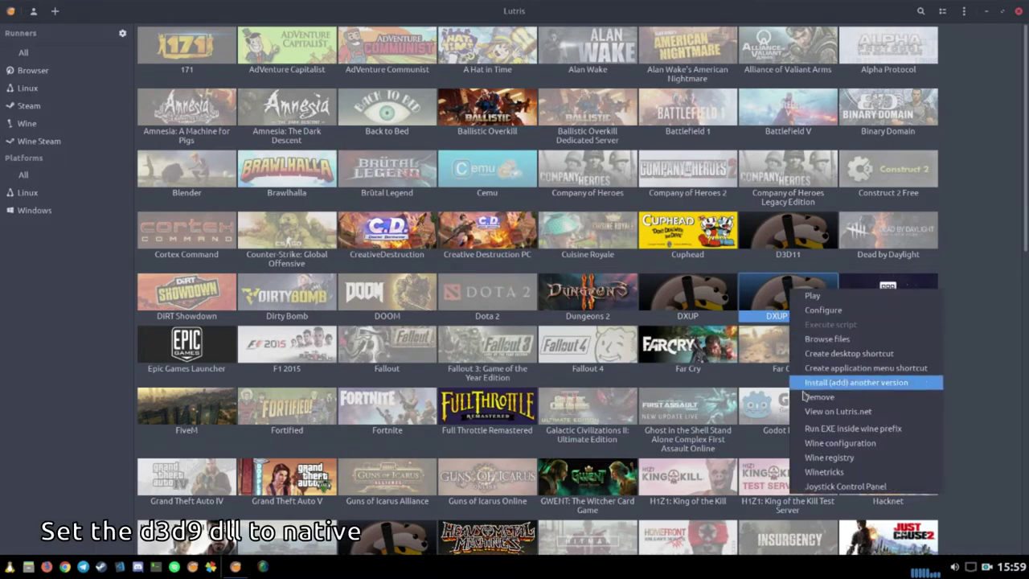
click(813, 444)
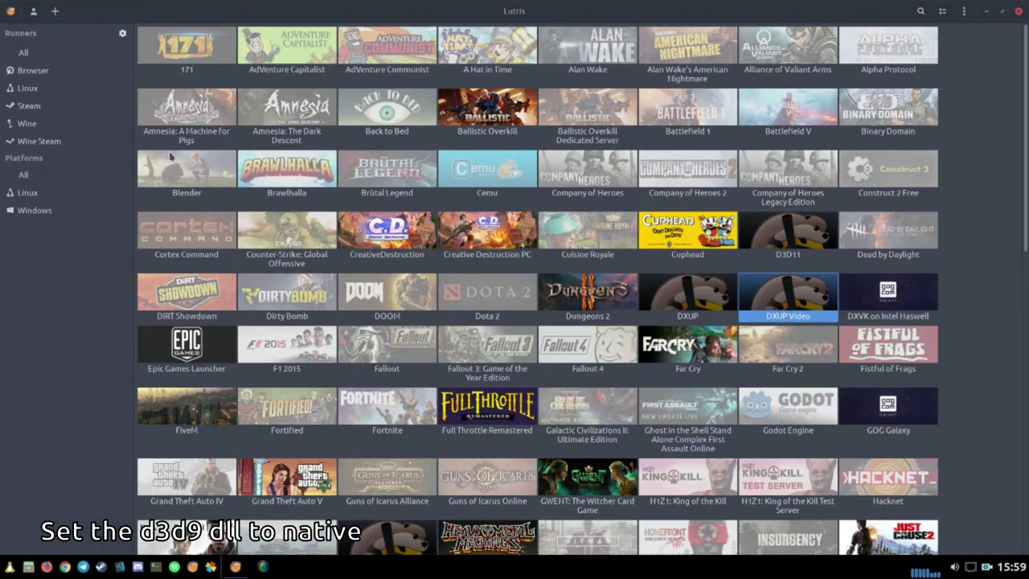
click(62, 36)
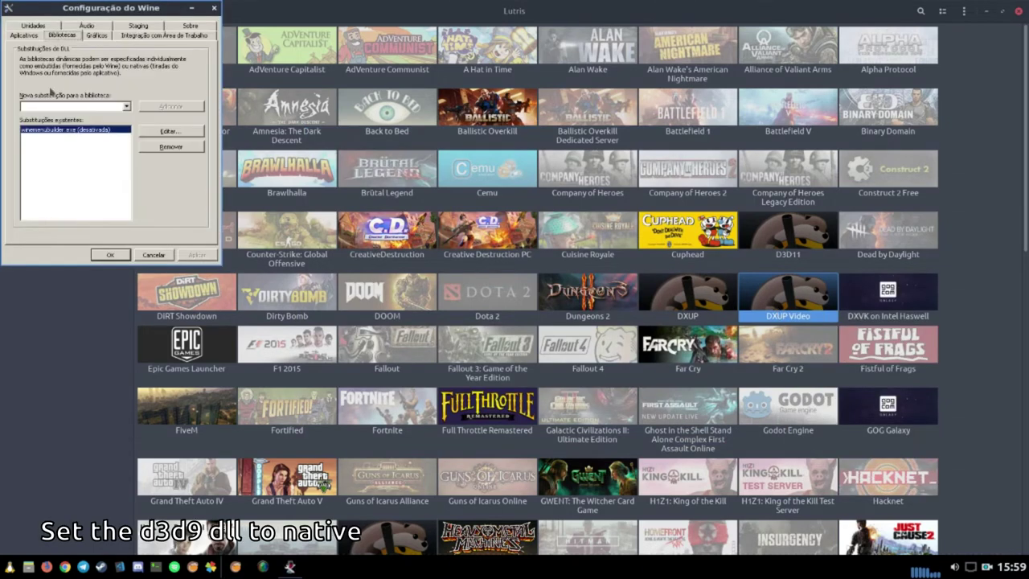
text(d3d9)
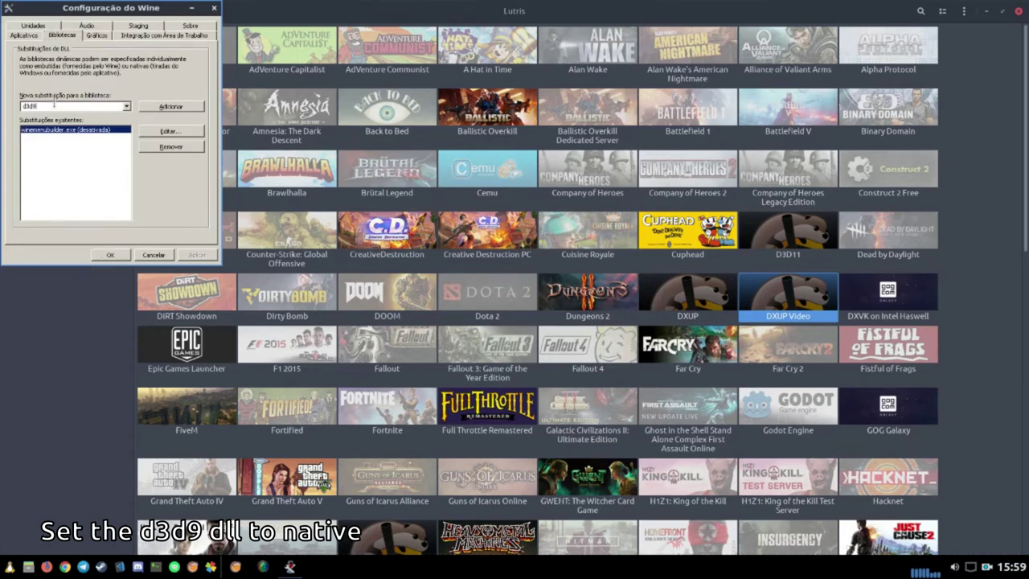
key(Return)
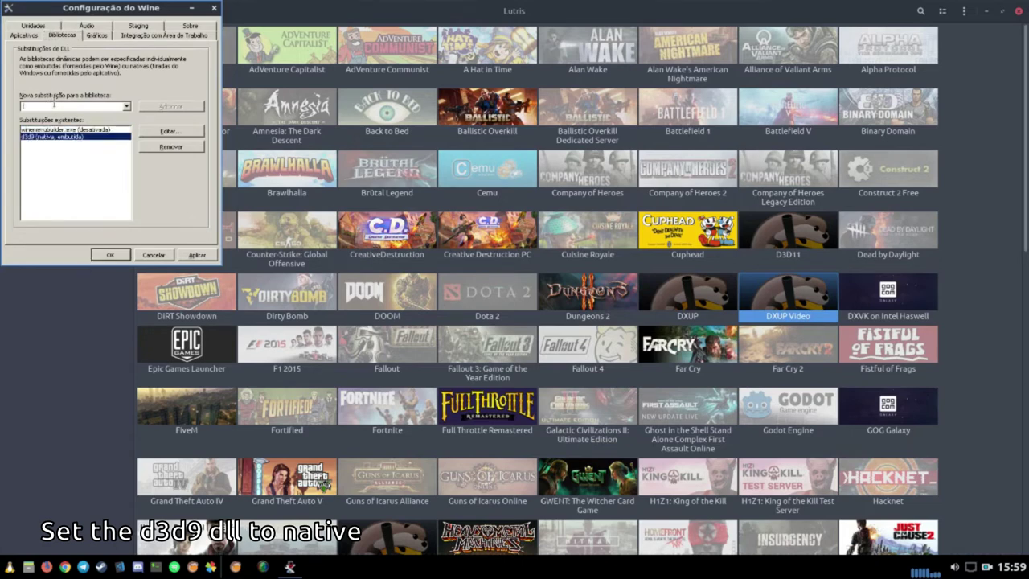
- Set the d3d9 override's load order to native (Windows), apply it and close the Wine configuration
click(165, 131)
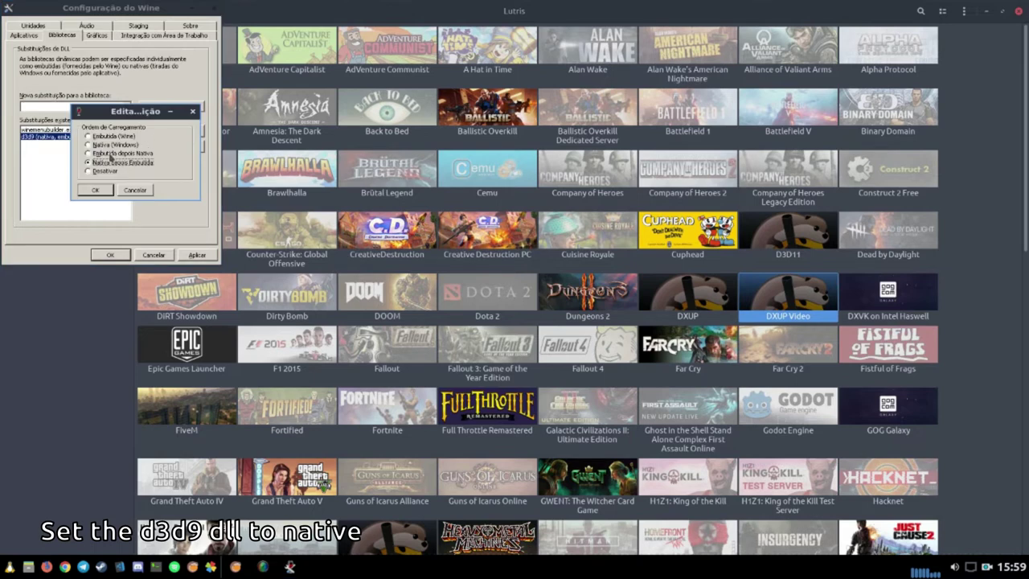
click(99, 145)
click(94, 191)
click(187, 257)
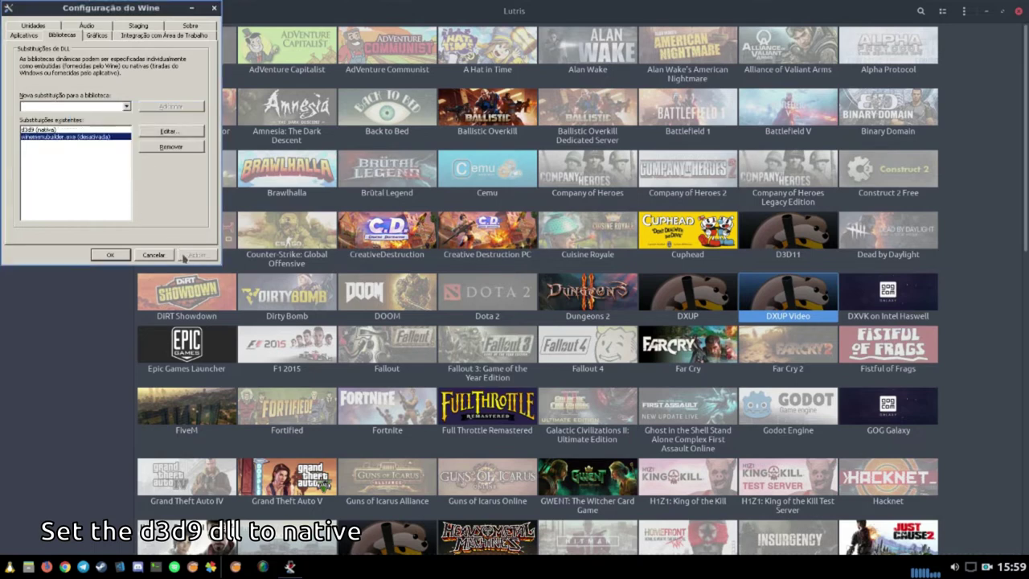
click(113, 255)
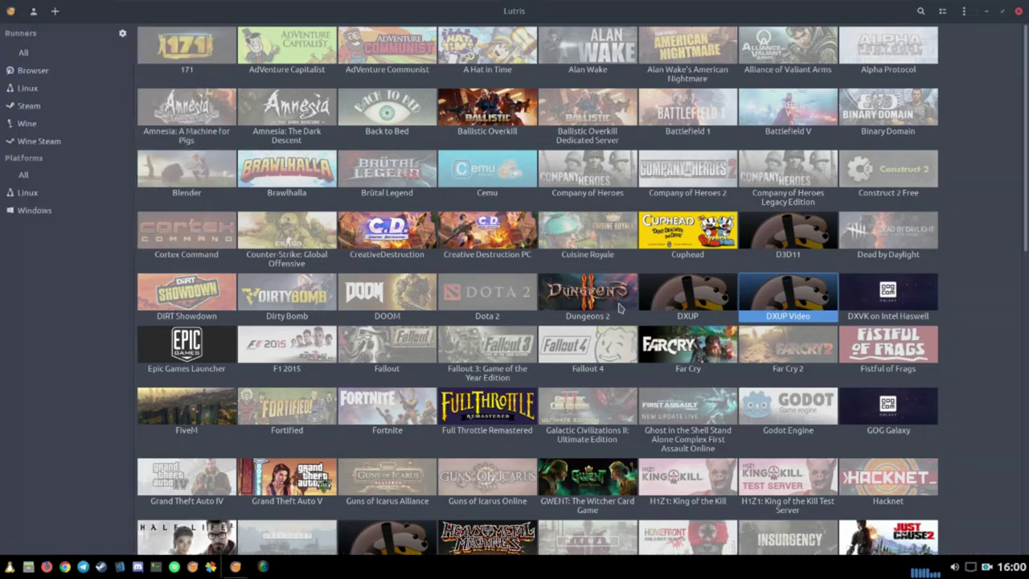
- Open the game options in DXUP Video's configuration and start browsing for its executable
right_click(794, 312)
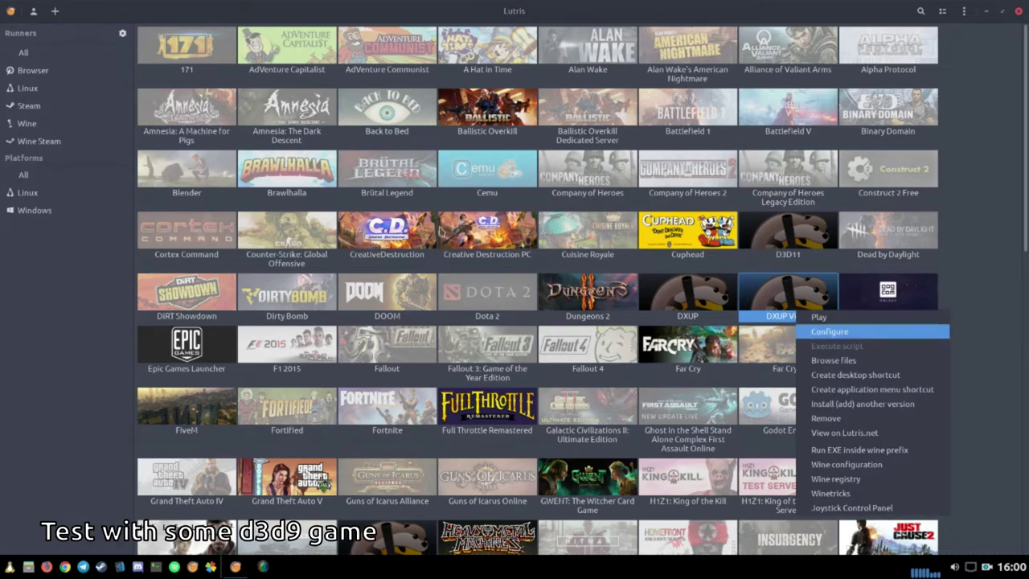
click(805, 331)
click(407, 164)
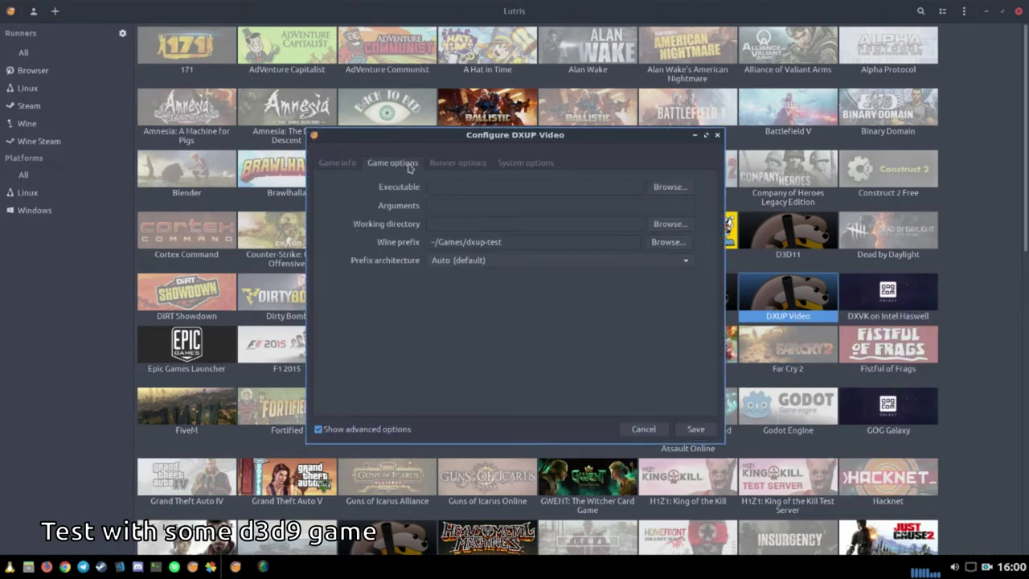
click(668, 187)
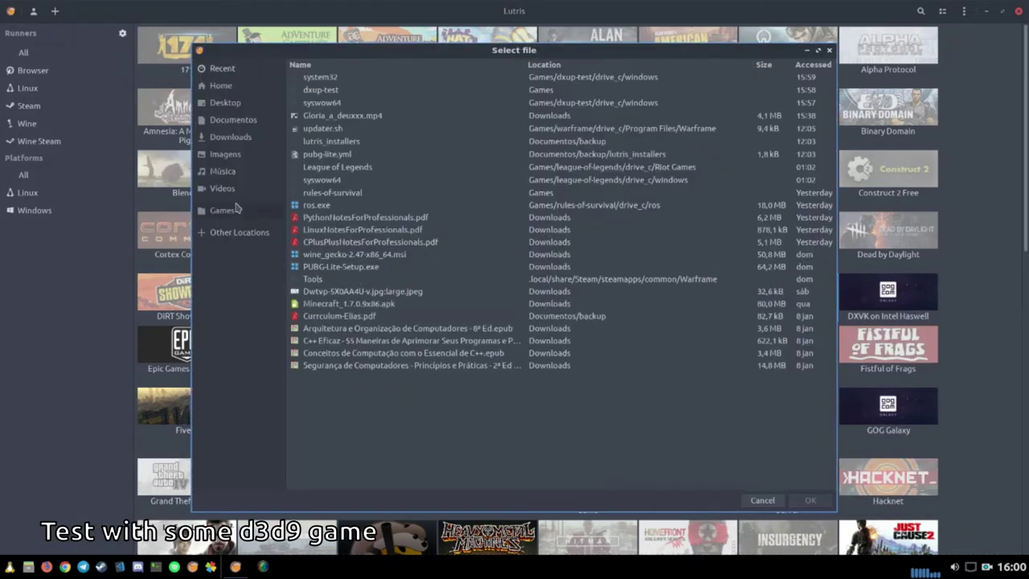
- In the file chooser, go from the home folder to .local/share/lutris/runners
click(238, 88)
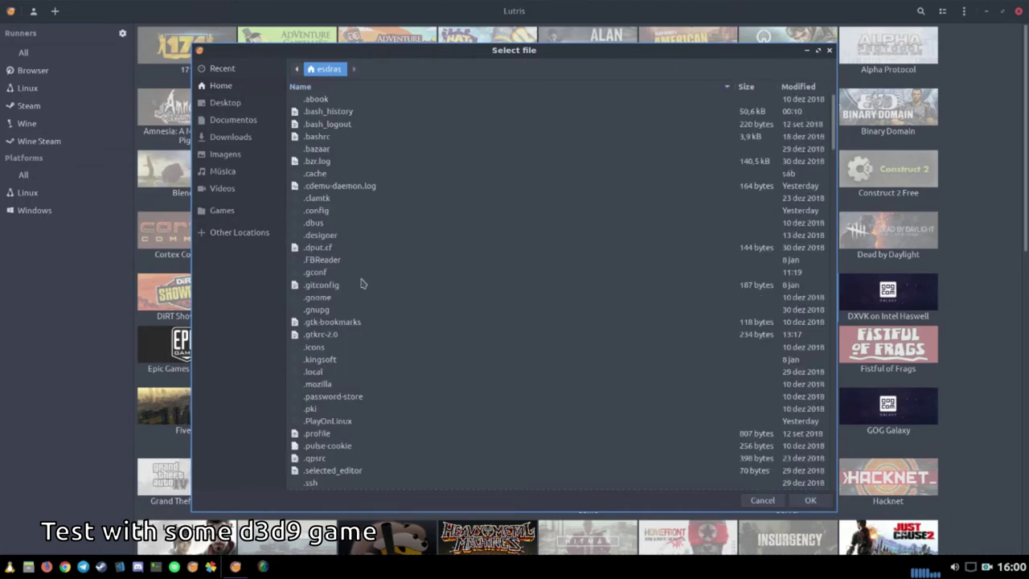
scroll(361, 282, down, 2)
double_click(329, 286)
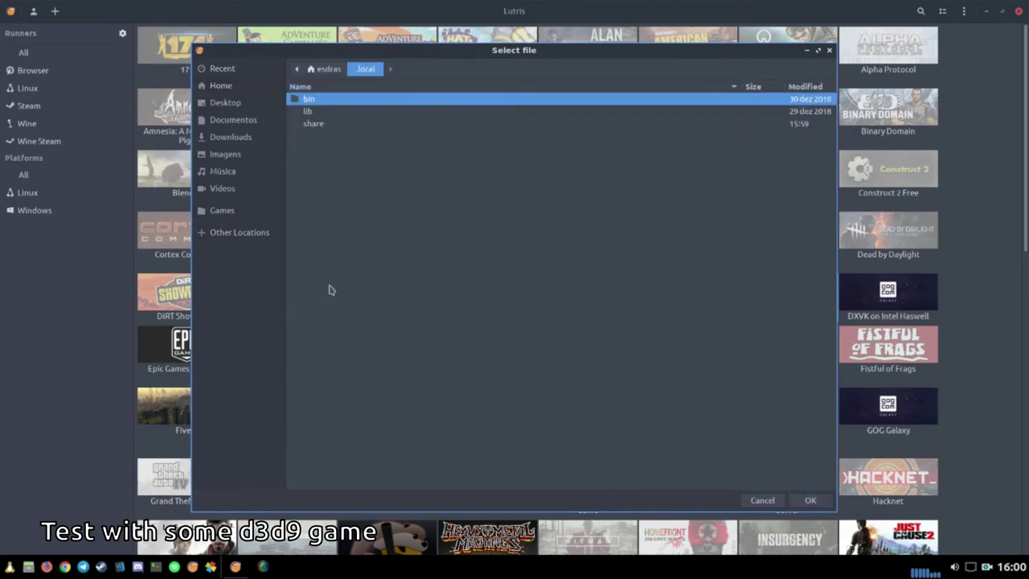
double_click(322, 124)
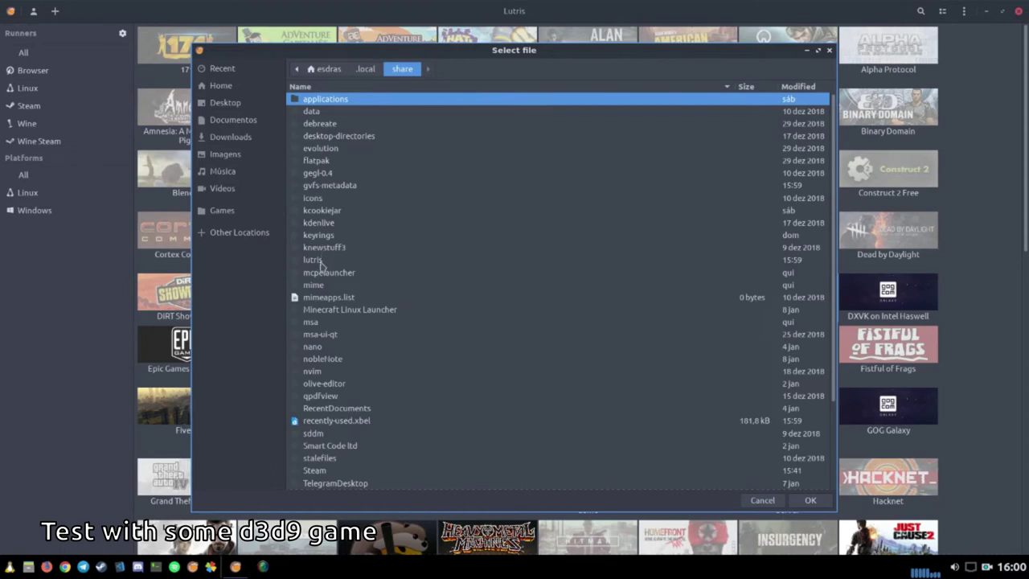
double_click(321, 261)
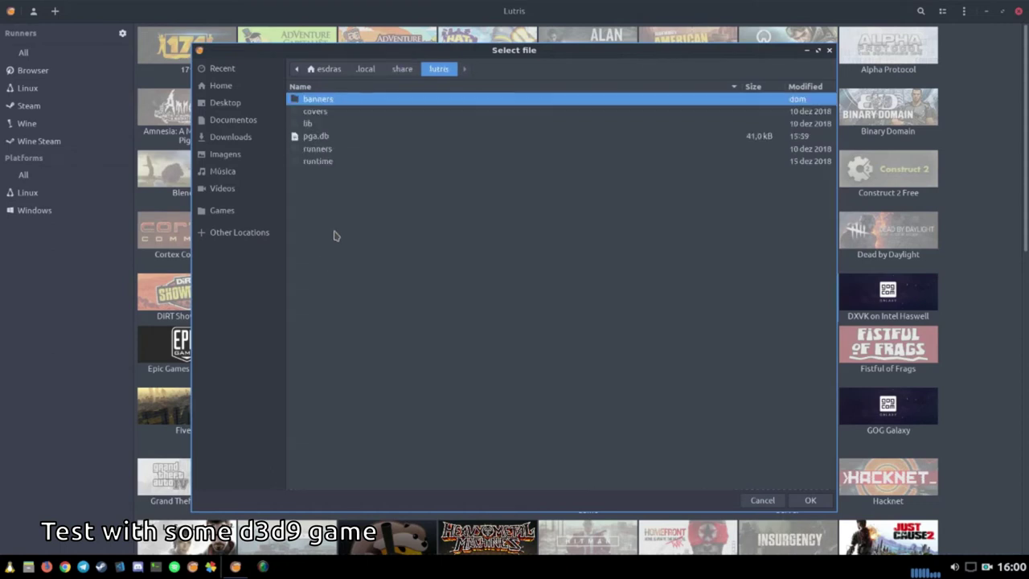
double_click(343, 151)
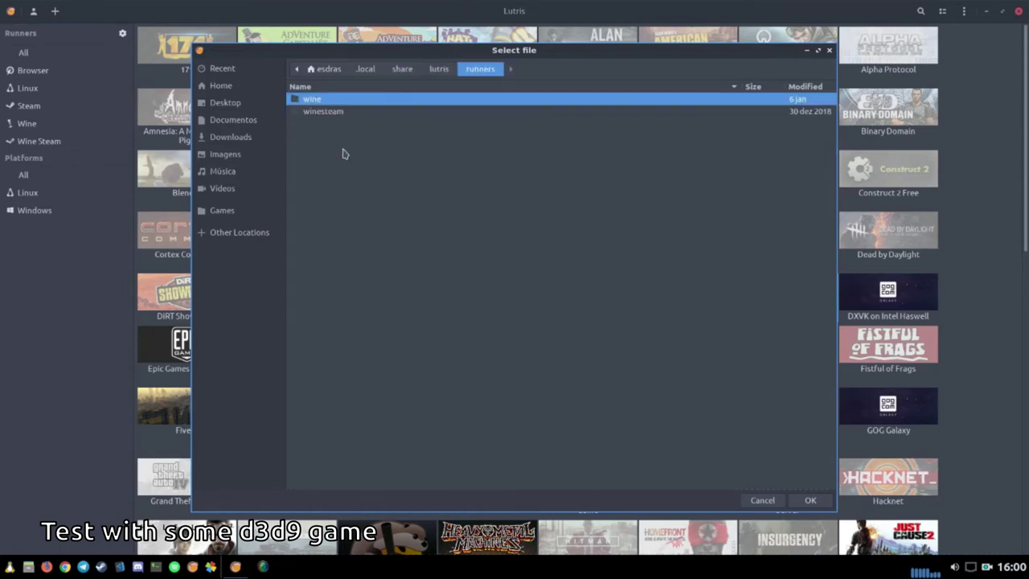
- From the runners folder, go to winesteam/prefix64/drive_c/Program Files (x86)/Steam
double_click(364, 113)
double_click(362, 114)
double_click(357, 126)
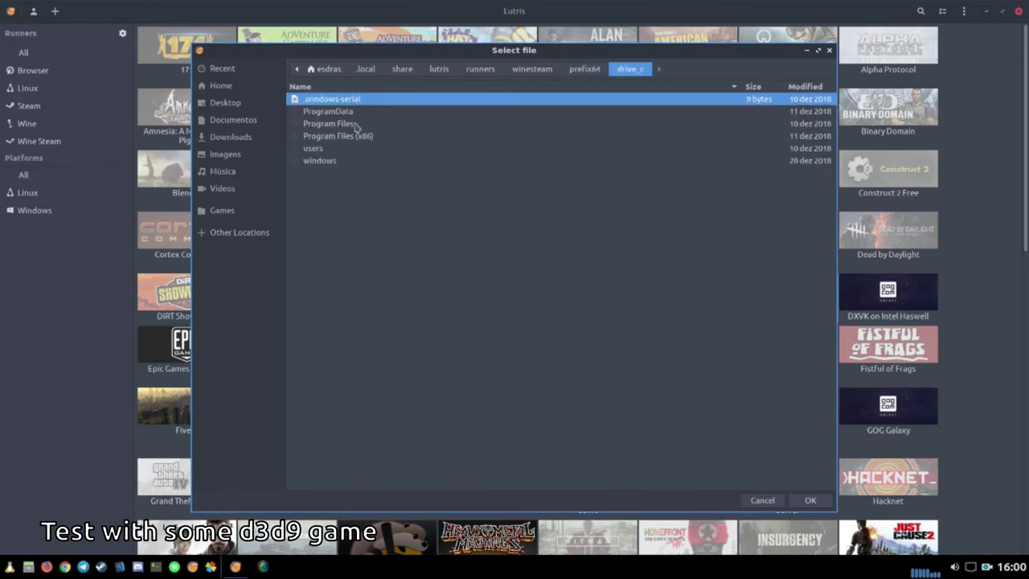
double_click(367, 124)
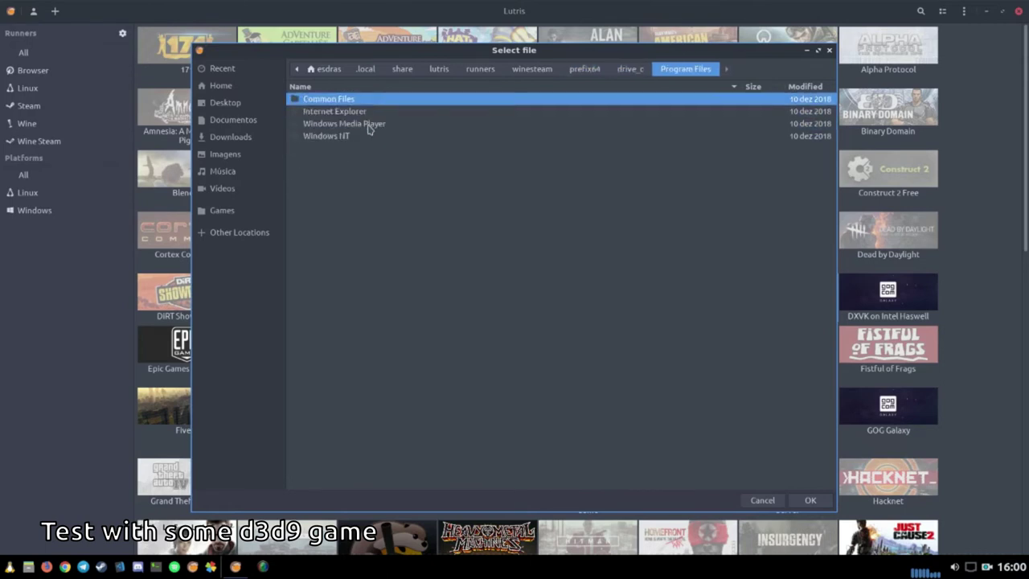
click(630, 69)
double_click(370, 136)
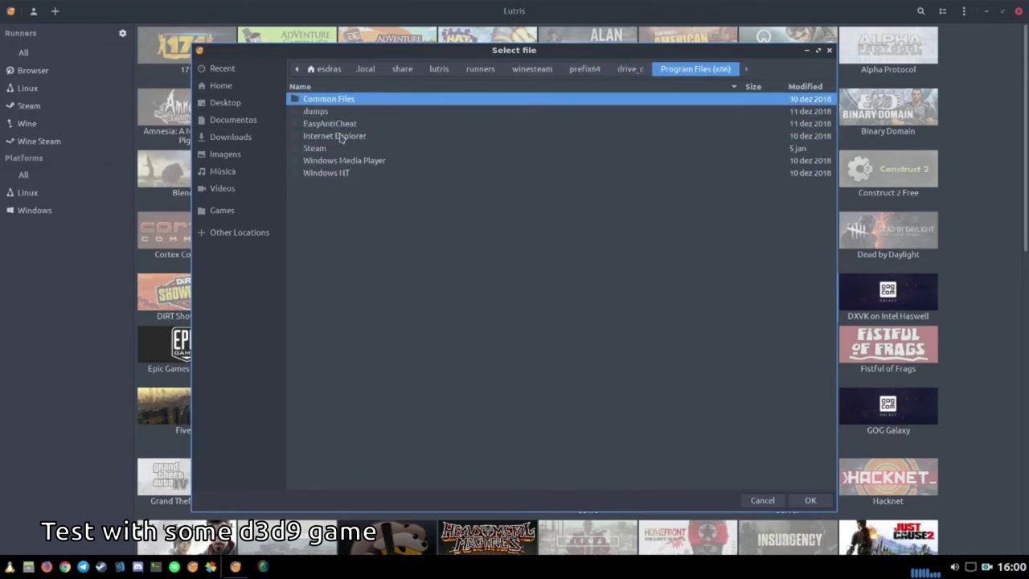
double_click(329, 148)
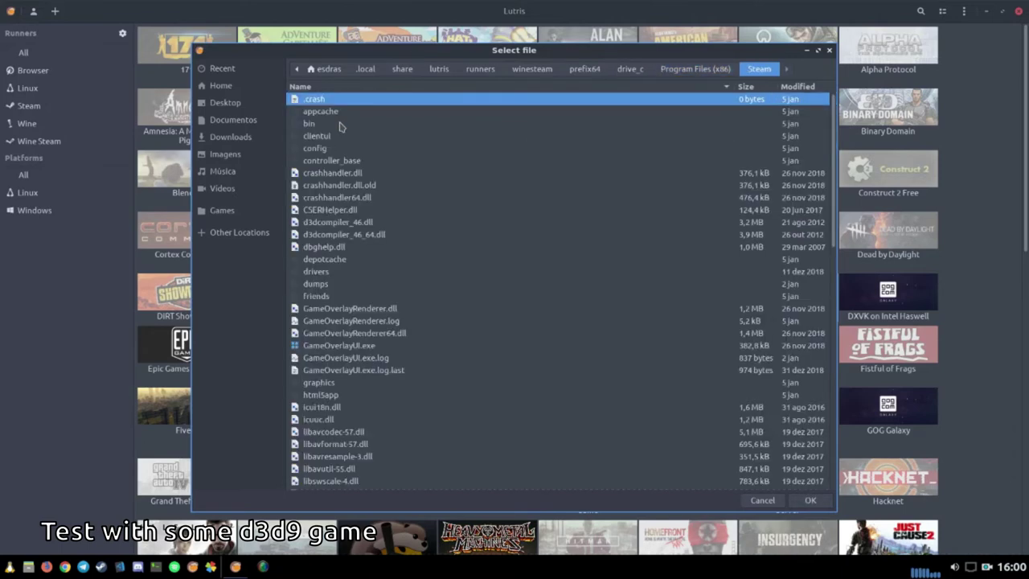
- Choose hl2.exe from the Steam folder's steamapps/common/Half-Life 2 subfolder as DXUP Video's executable
scroll(402, 383, down, 10)
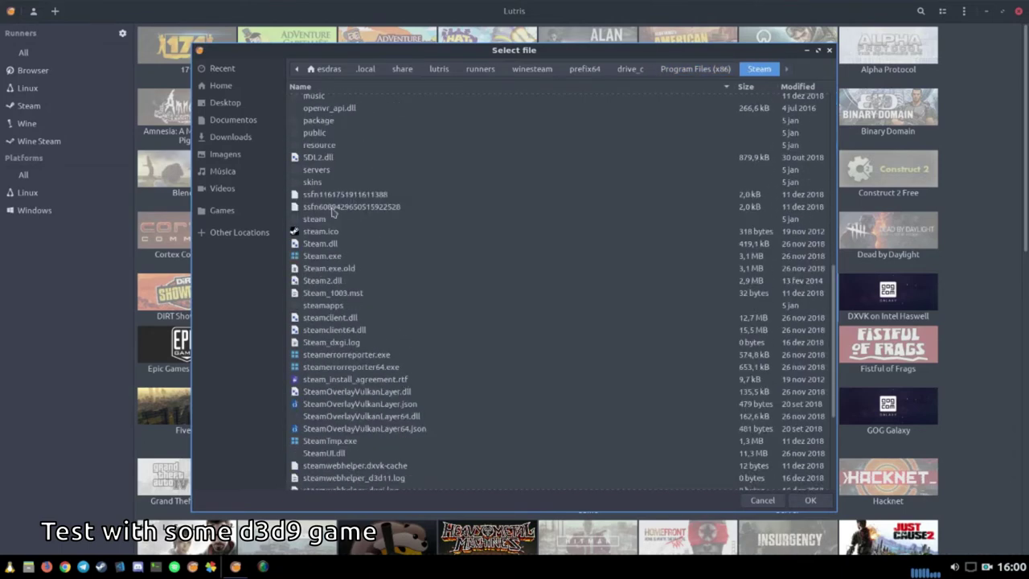
double_click(330, 305)
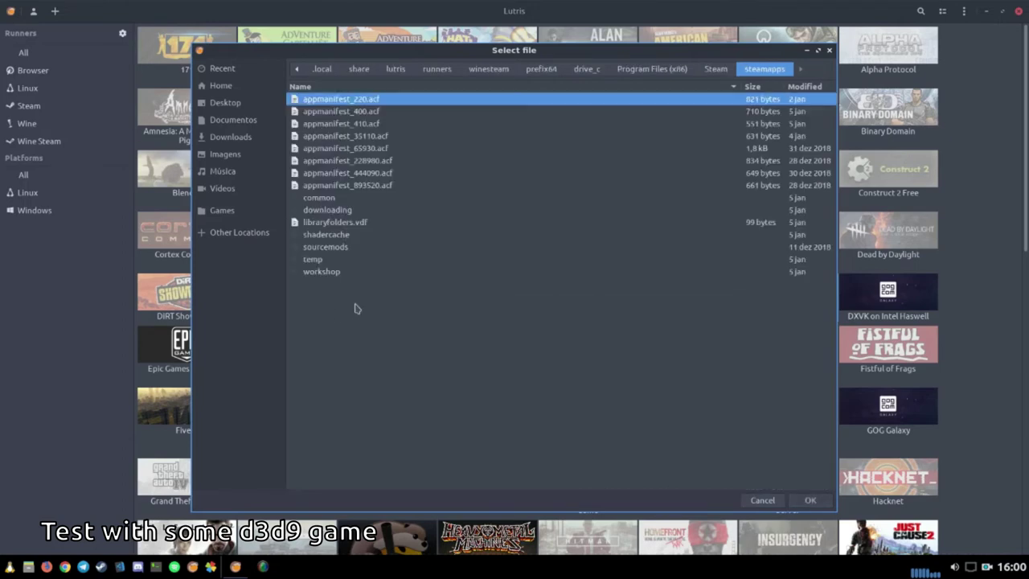
double_click(351, 198)
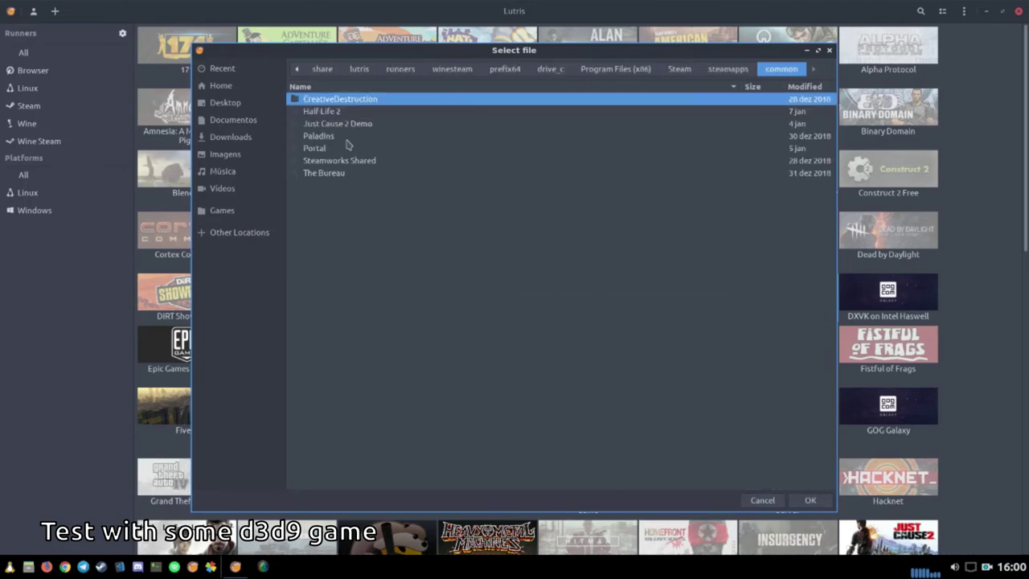
double_click(351, 114)
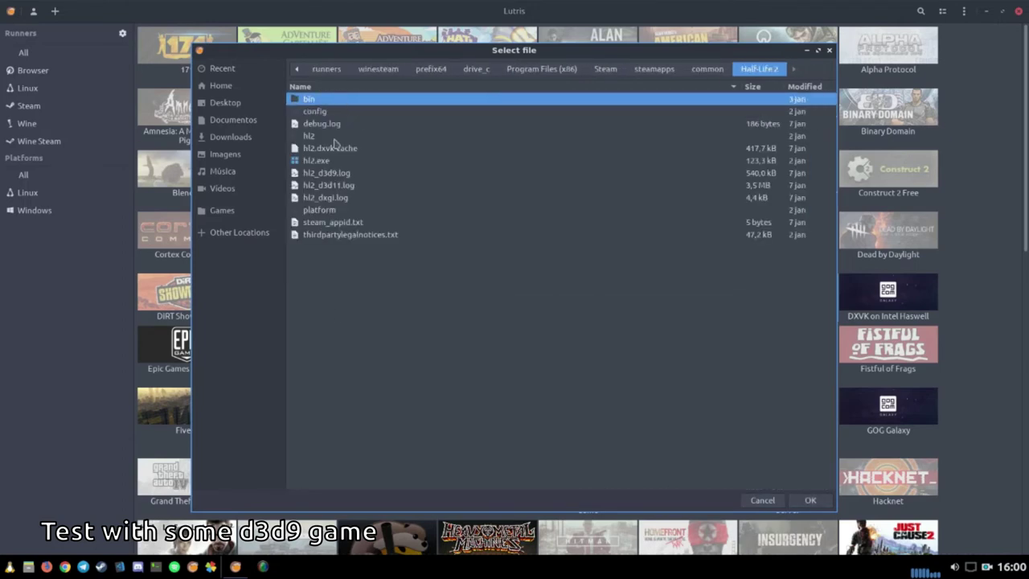
click(330, 163)
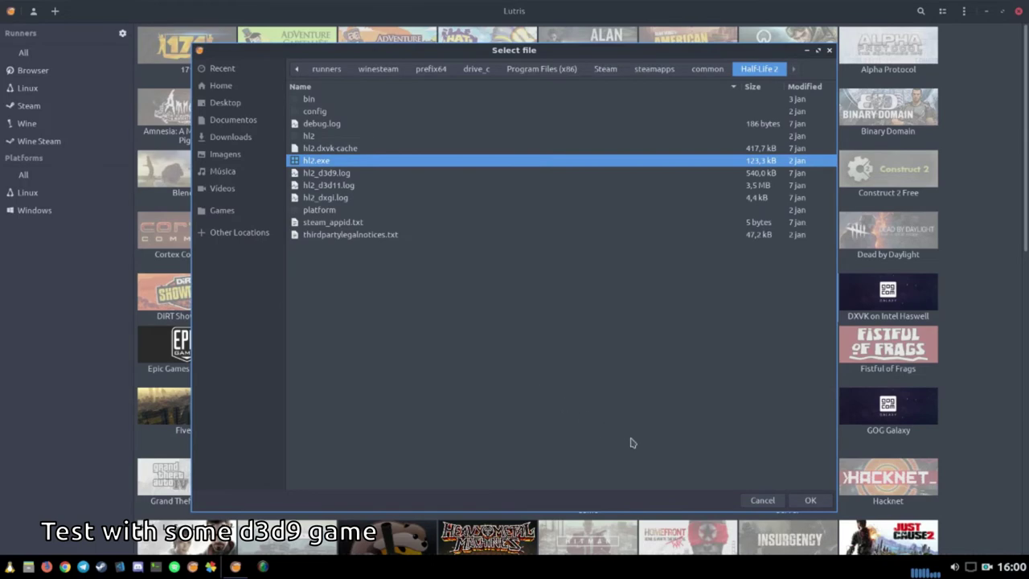
click(810, 500)
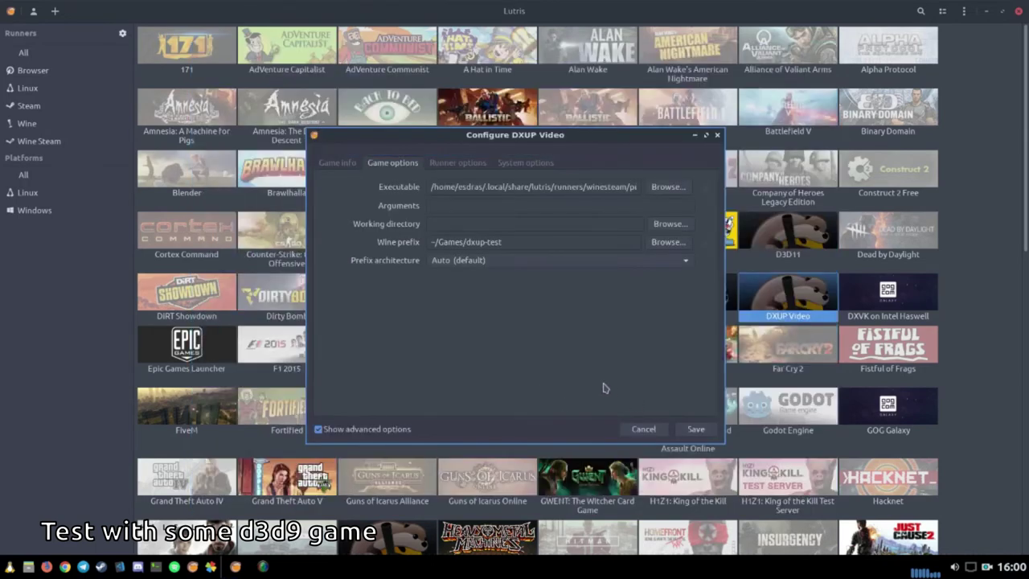
- Save DXUP Video's configuration and launch the game from the library
click(697, 430)
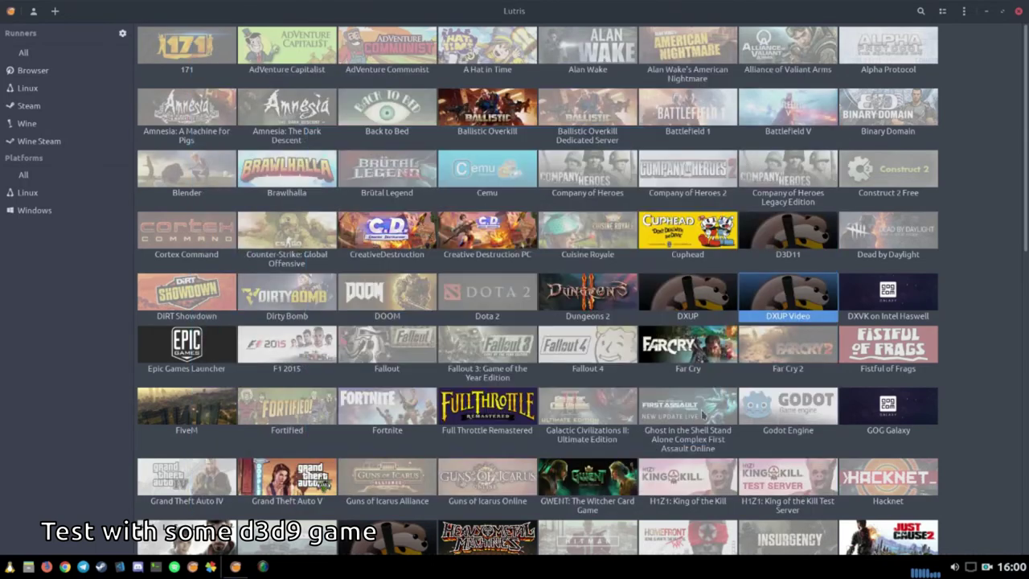
right_click(799, 302)
click(810, 302)
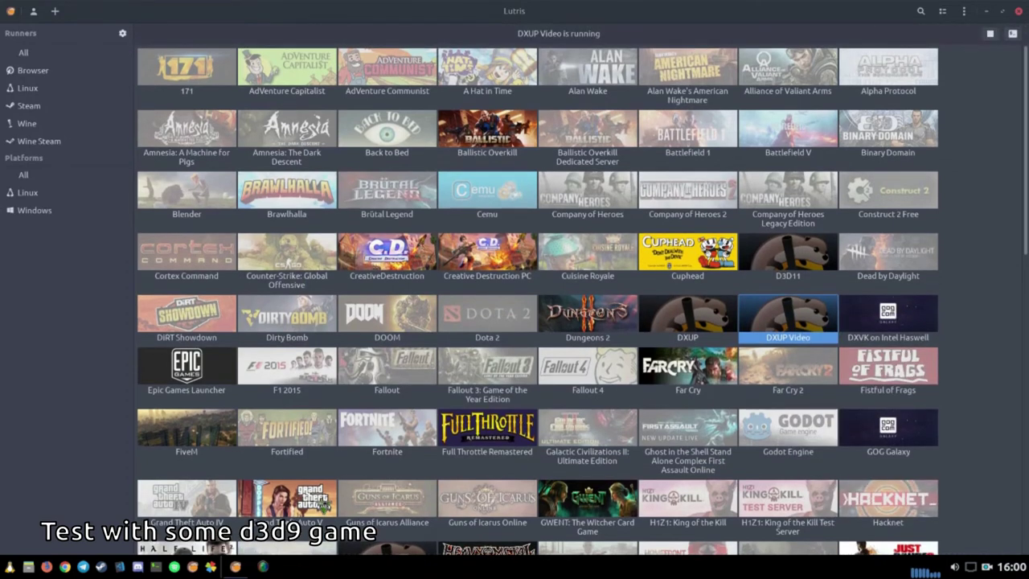